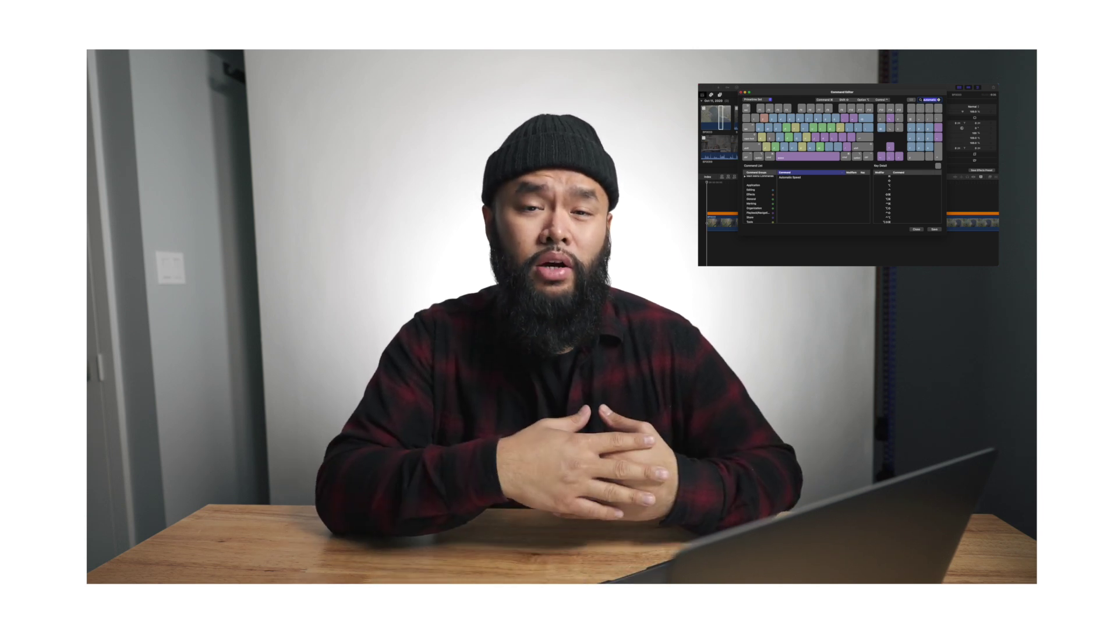
Scroll the Soundstripe Playlists page and open a Creator Spotlight playlist card.
type("Pr")
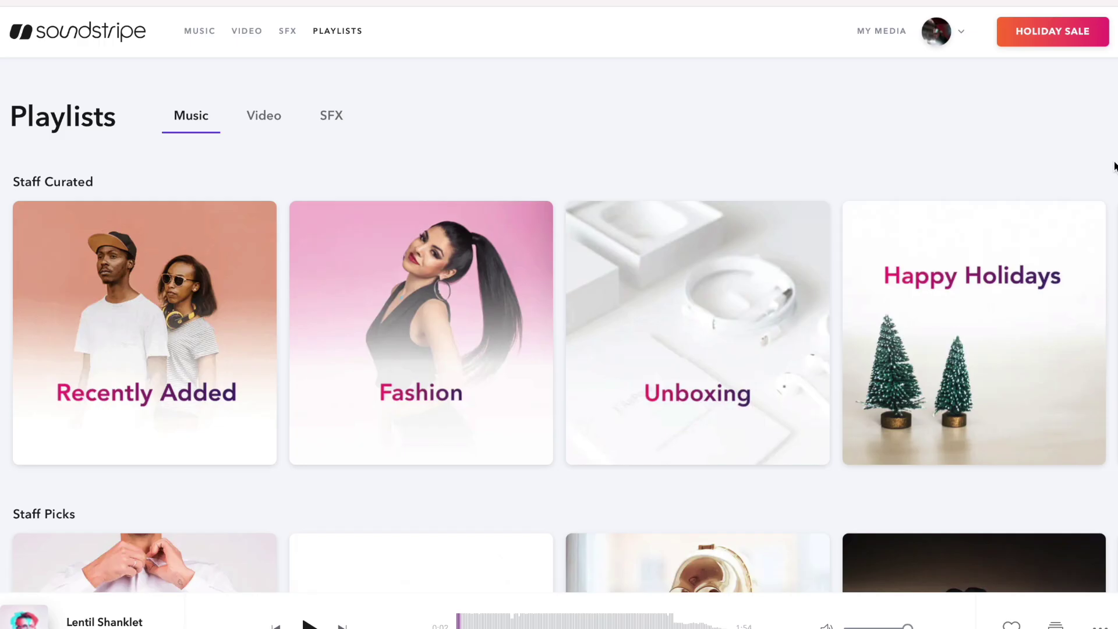
scroll(507, 260, "down", 10)
left_click(506, 260)
scroll(508, 265, "down", 15)
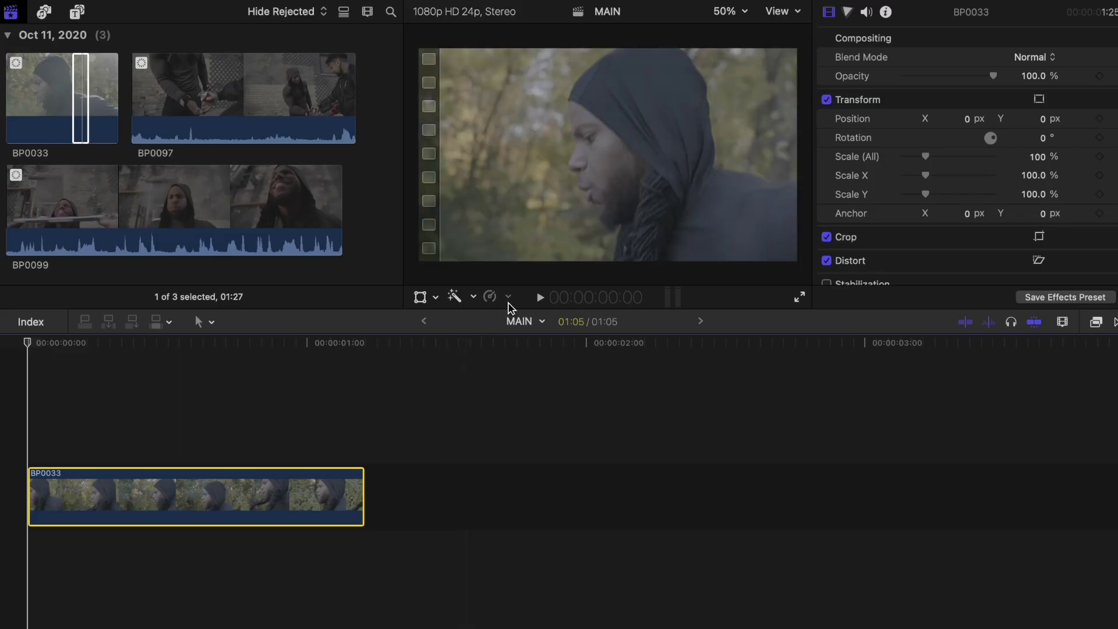
Apply Automatic Speed to BP0033 from the Retime menu, slowing it to 20%.
left_click(509, 297)
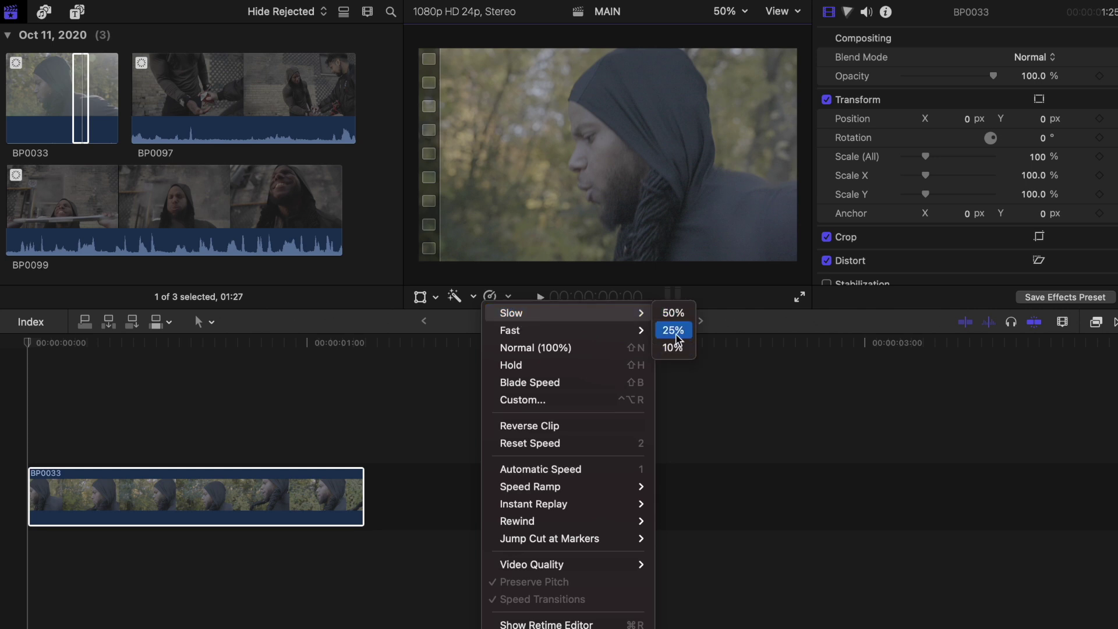
left_click(588, 470)
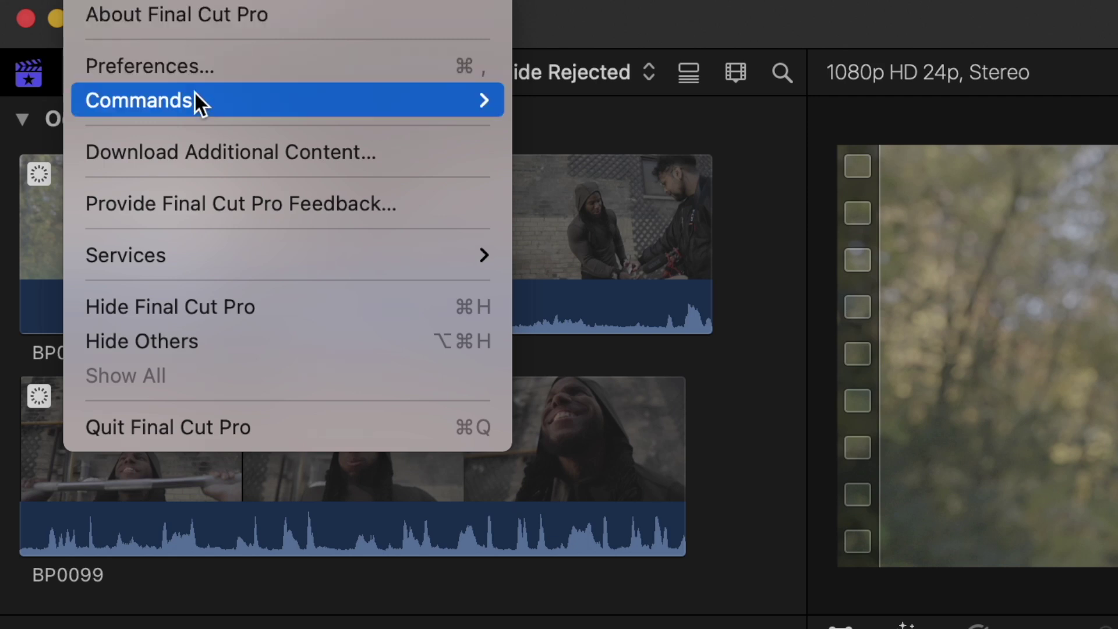
In the Command Editor, find Automatic Speed and copy the Default command set as 'Primetime'.
mouse_move(221, 103)
left_click(576, 104)
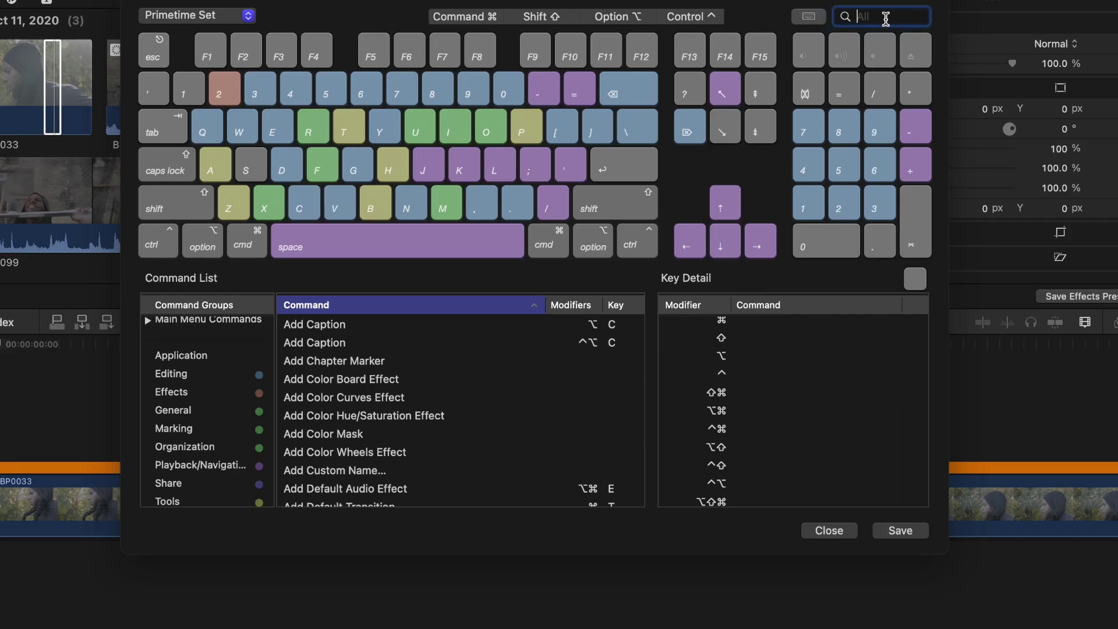
type("automatic")
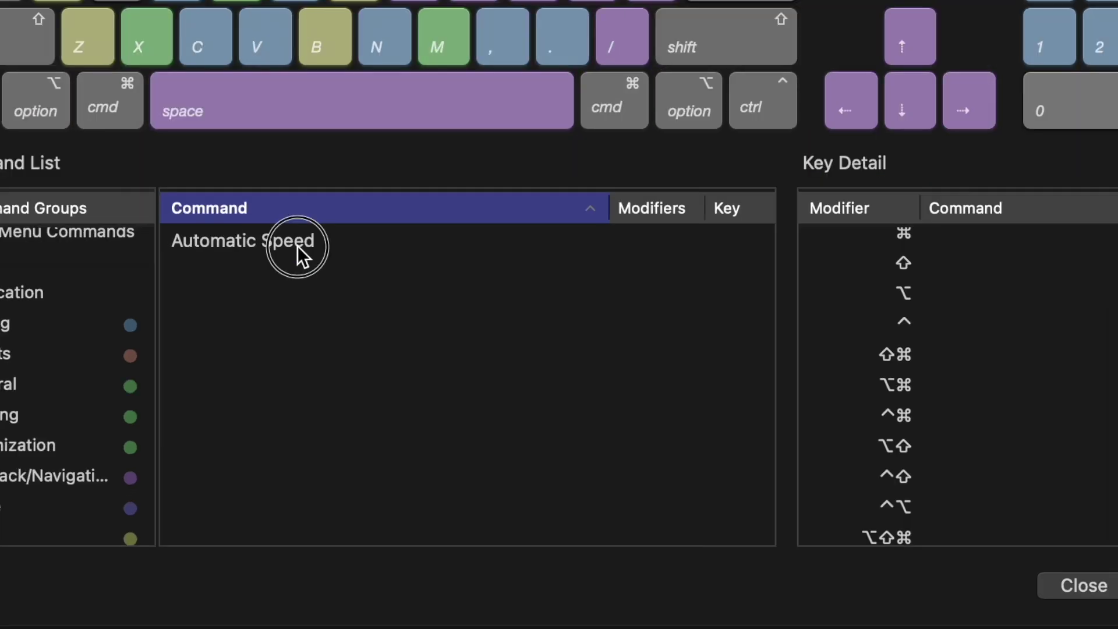
left_click(359, 327)
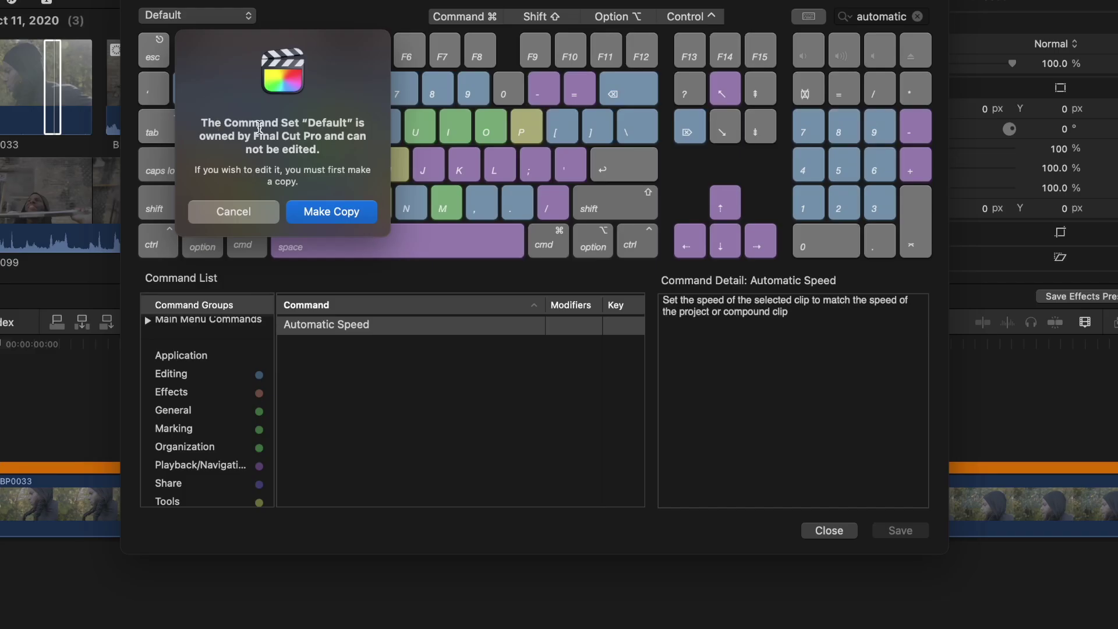
left_click(331, 211)
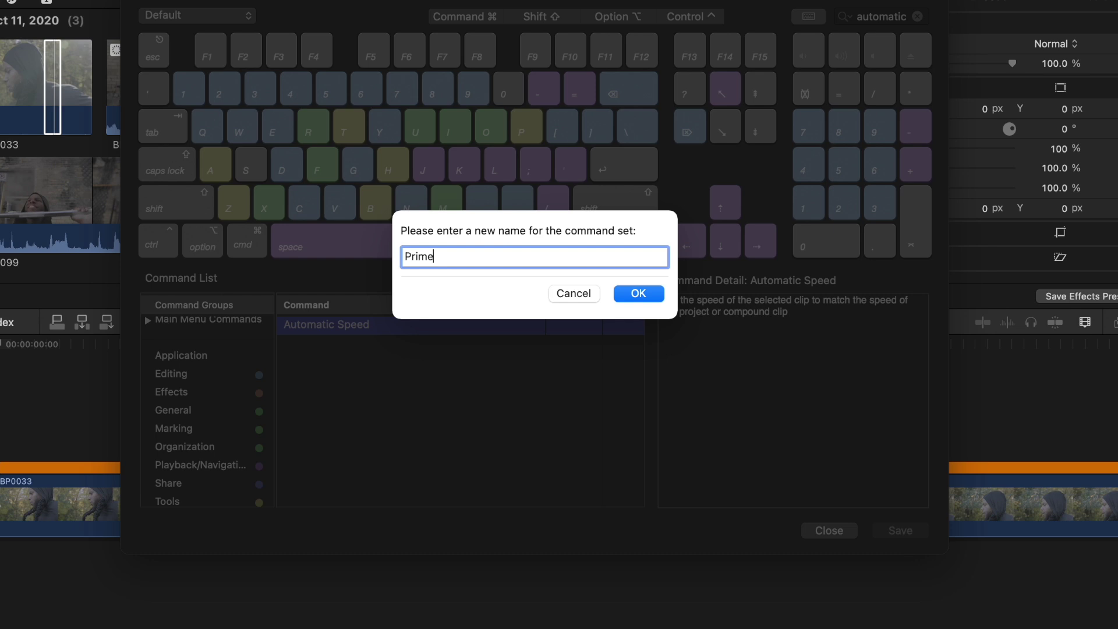
type("Prime")
type("time")
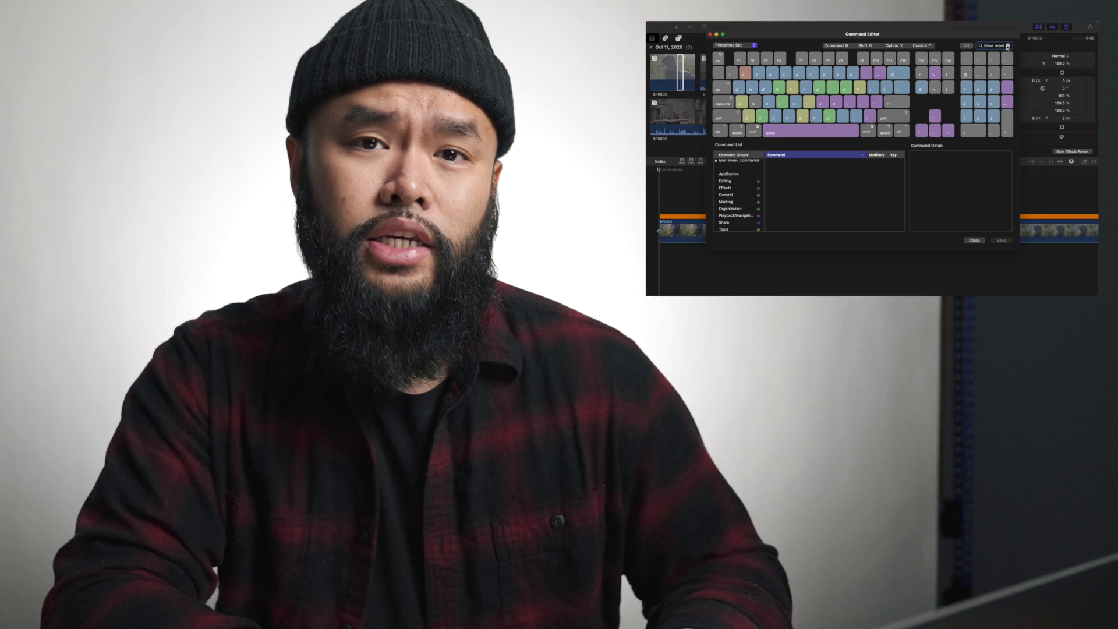
Search the retime commands and assign the key 2 to Retime: Reset.
left_click(1009, 45)
type("retime")
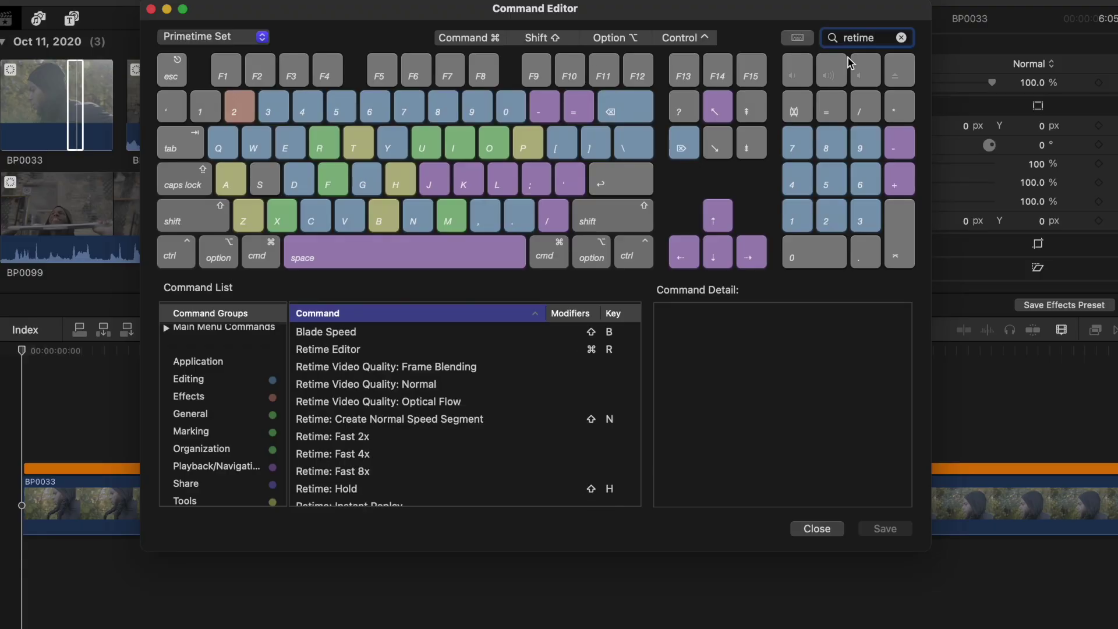
scroll(423, 408, "down", 3)
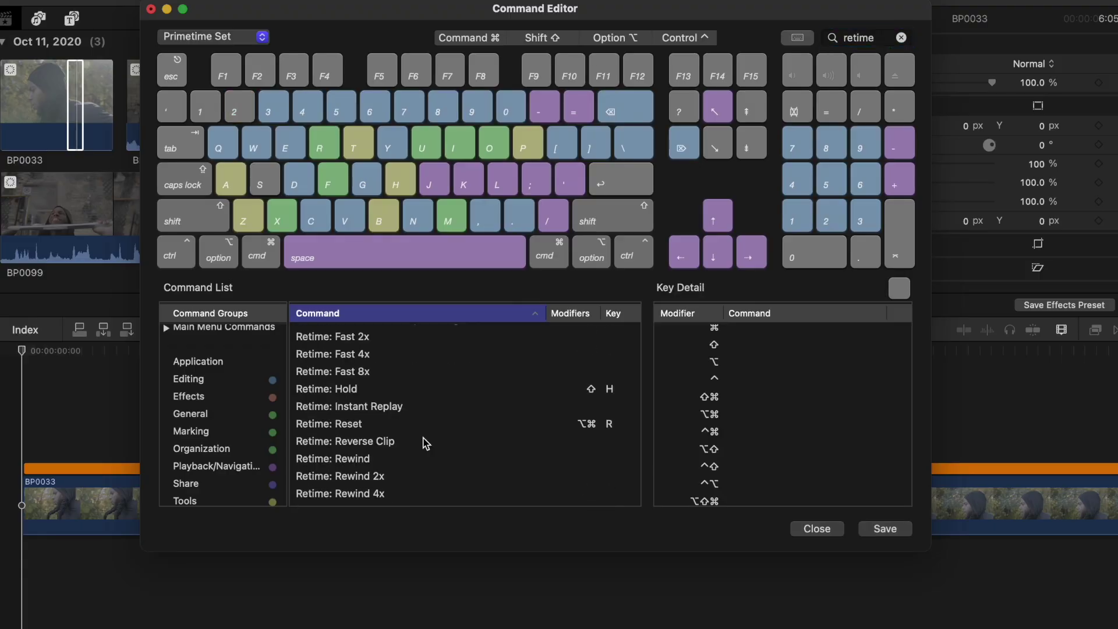
left_click(357, 429)
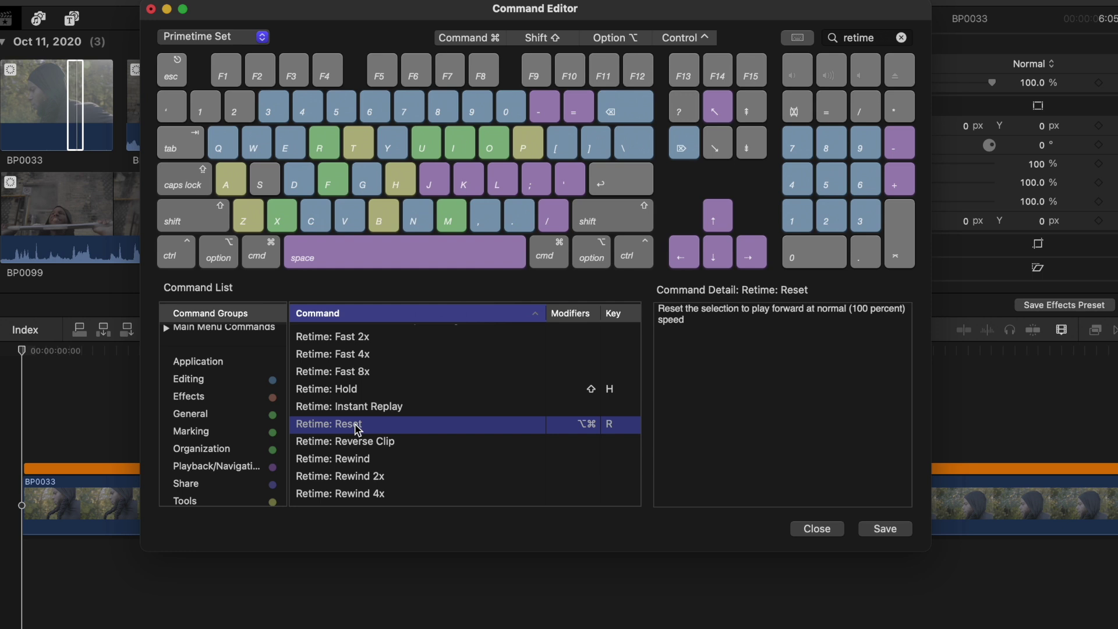
key("2")
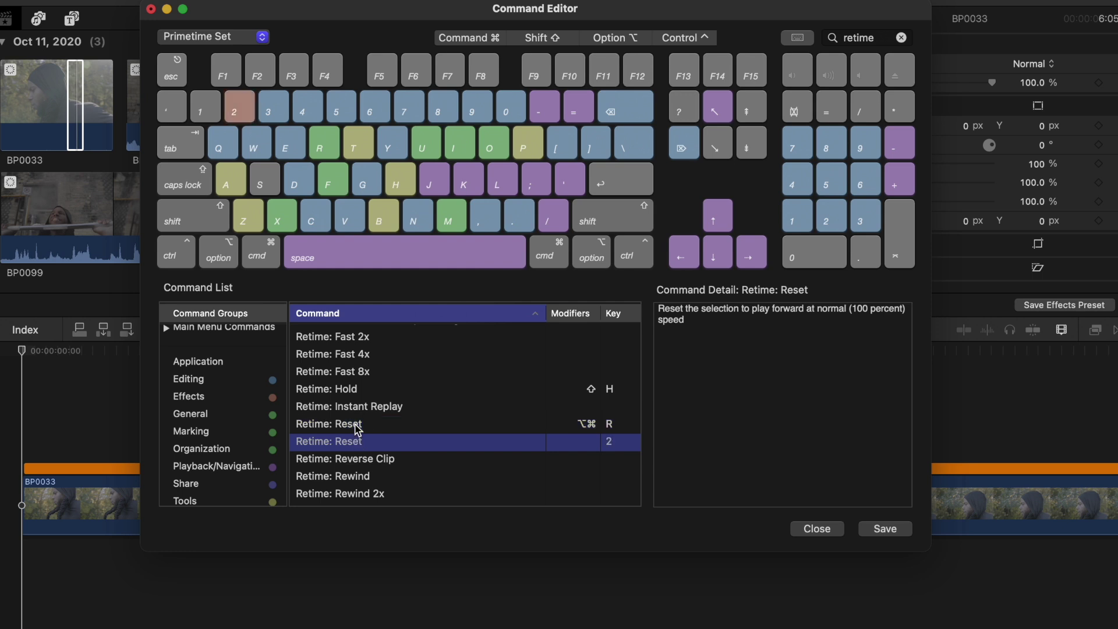
Assign keys 3, 4 and 5 to Retime: Fast 2x, 4x and 8x, reassigning conflicts.
left_click(369, 338)
key("3")
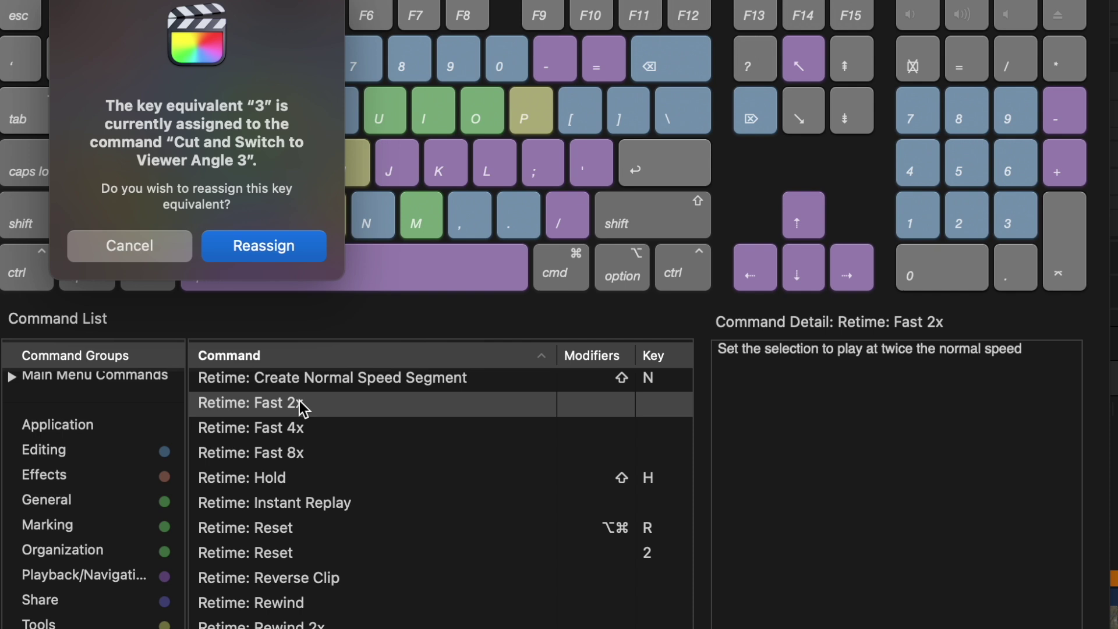
key("Return")
left_click(291, 431)
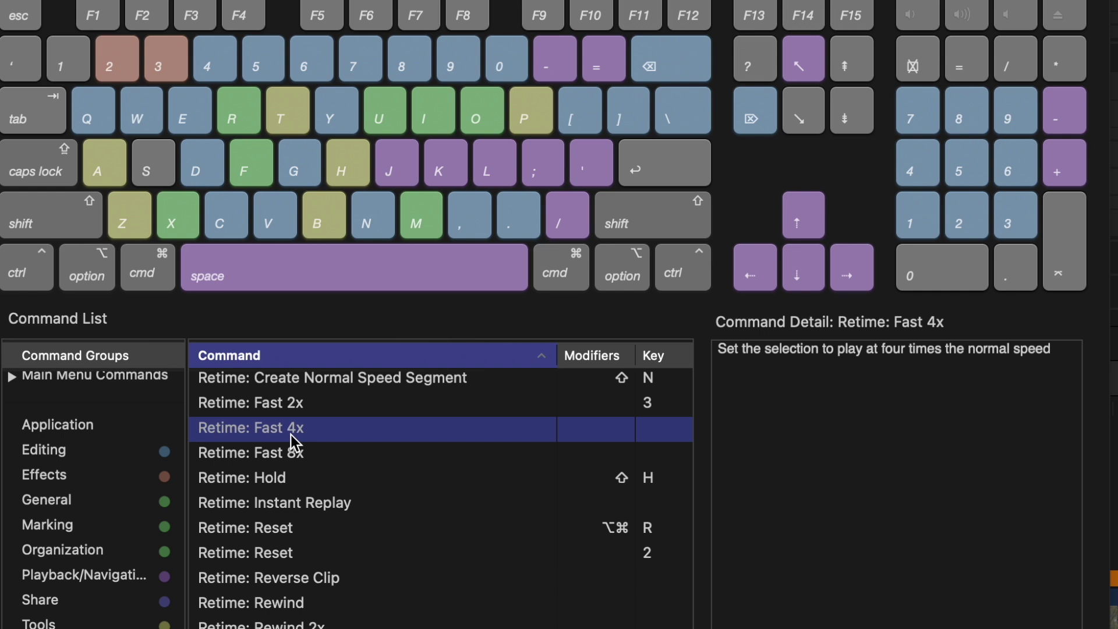
key("4")
key("Return")
left_click(295, 458)
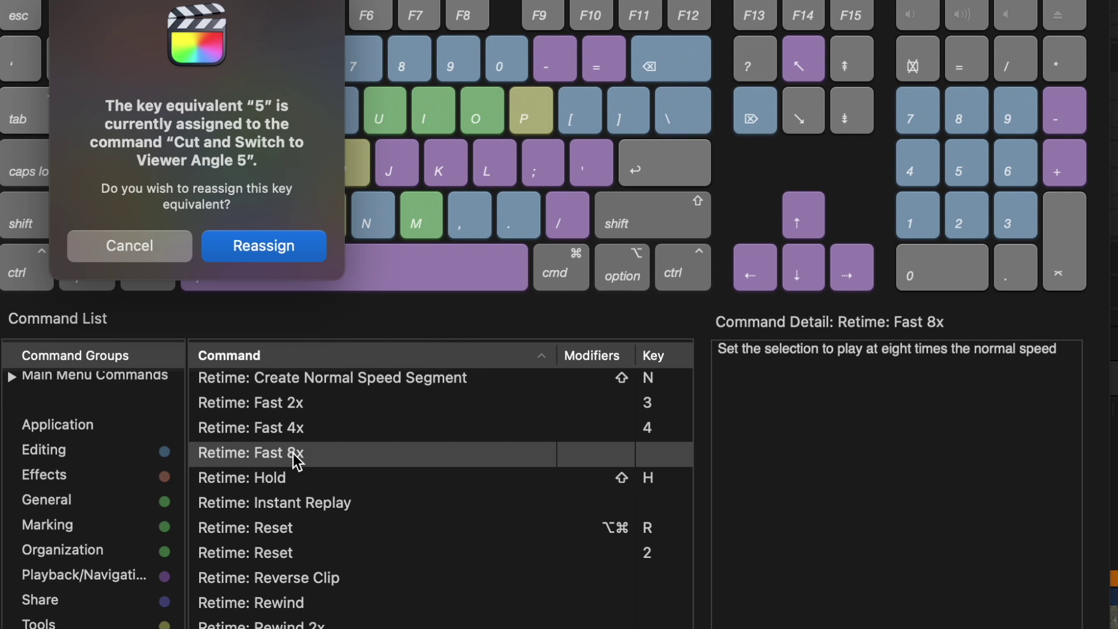
key("Return")
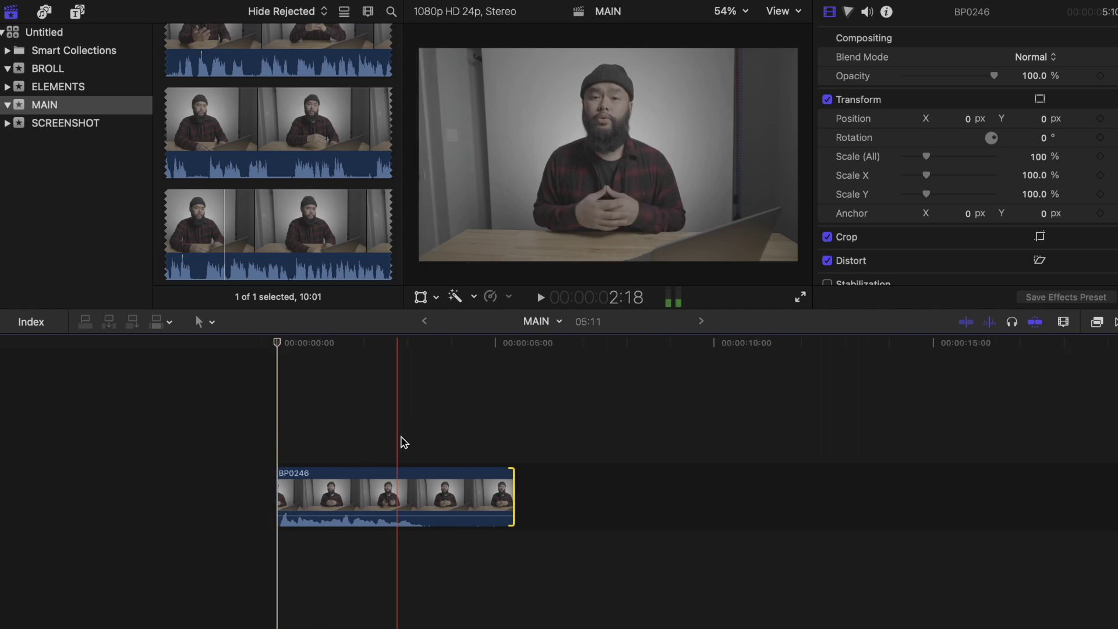
Trim BP0246's end to the playhead with Option-].
key("alt+bracketright")
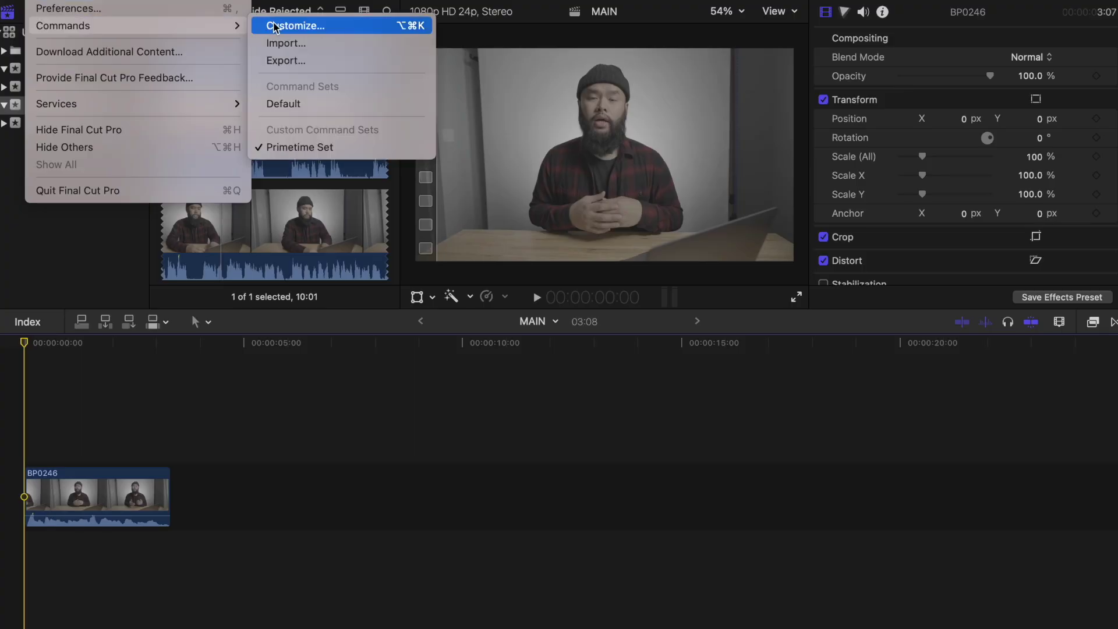
Give Trim Start the [ key and Trim End the ] key in the Primetime set.
left_click(274, 26)
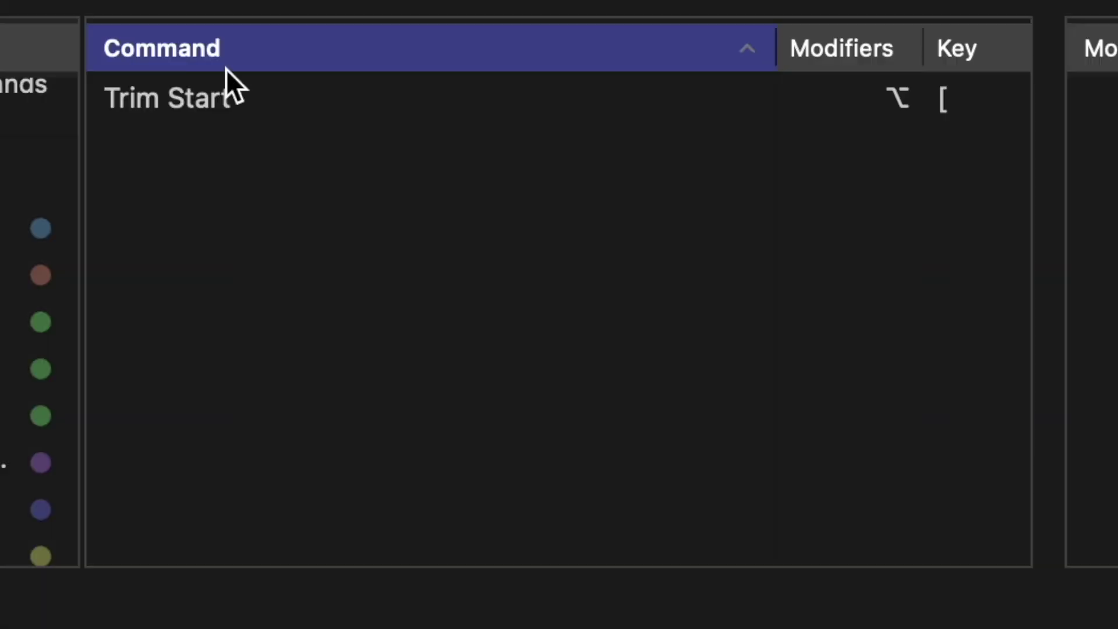
left_click(238, 96)
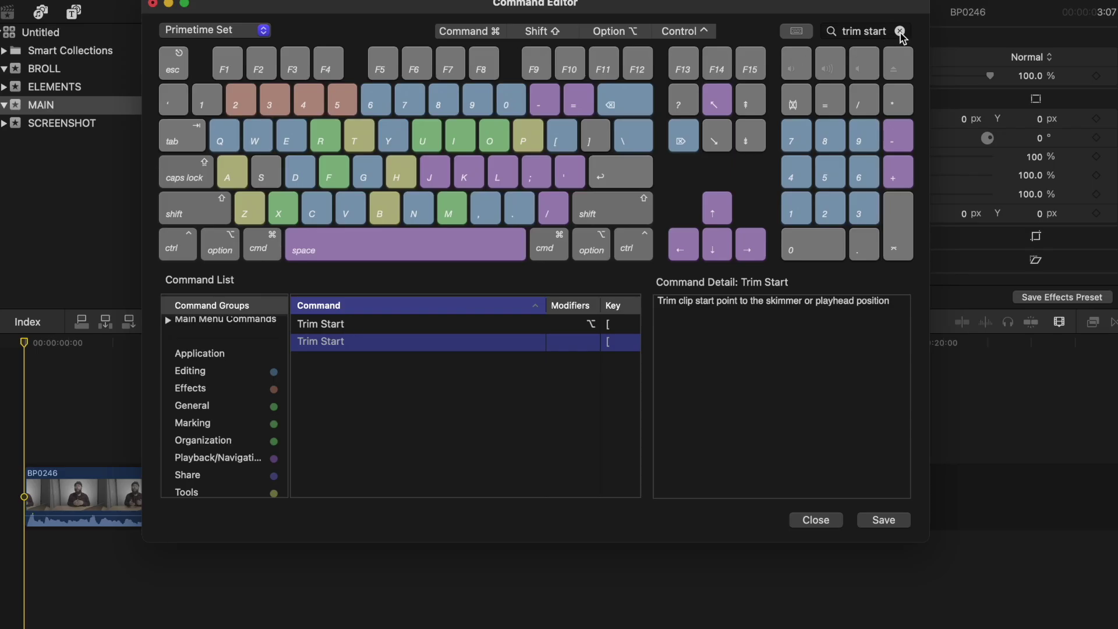
left_click(901, 32)
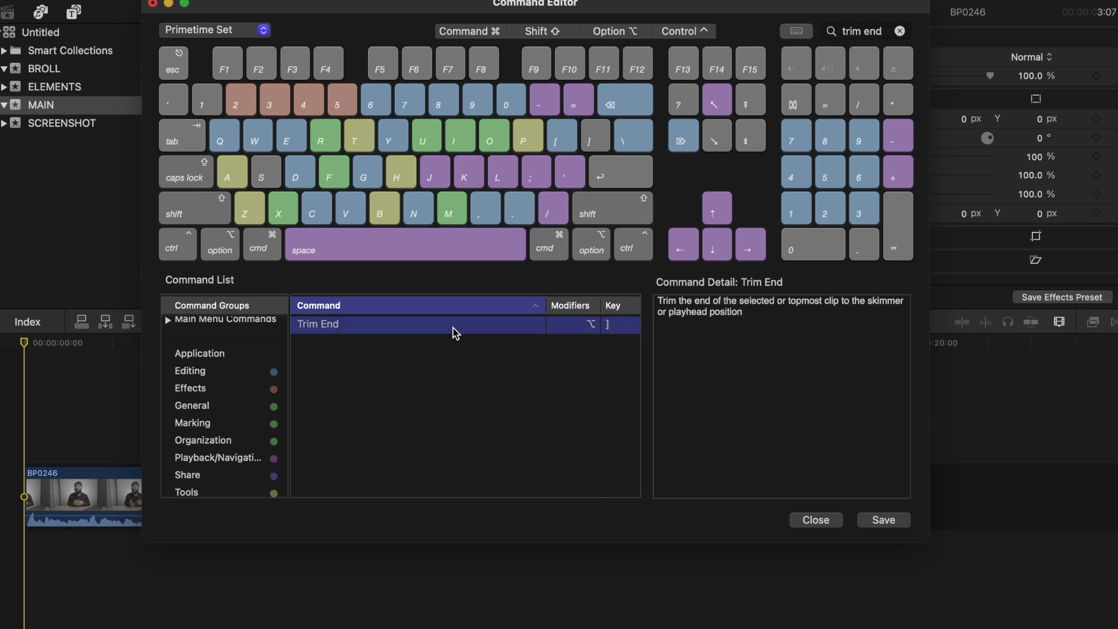
key("bracketright")
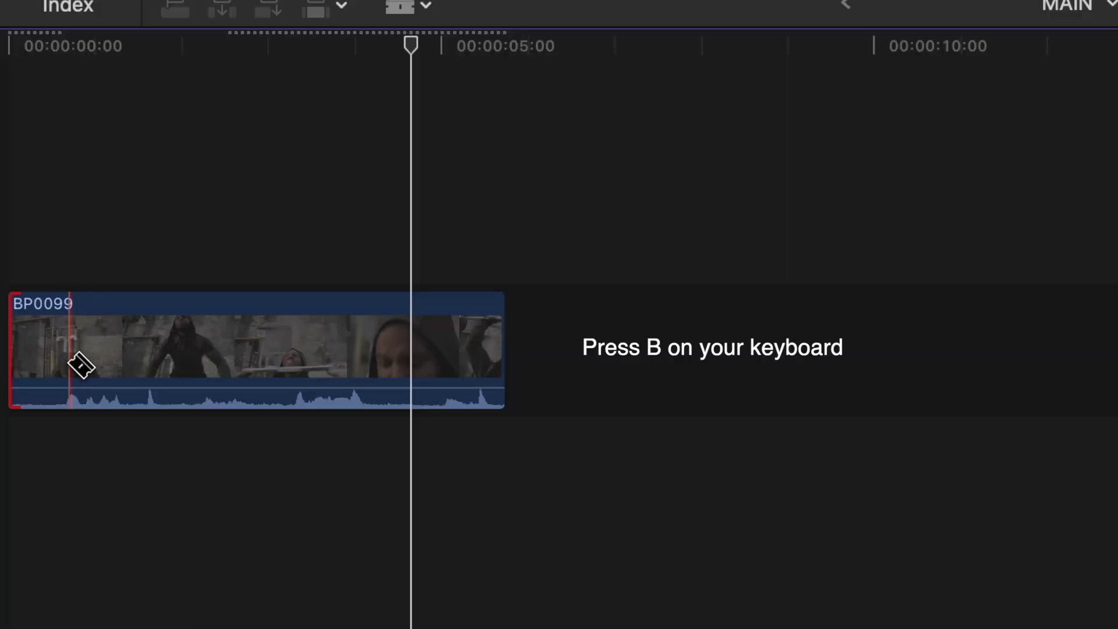
Blade the BP0099 clip near its start.
left_click(26, 505)
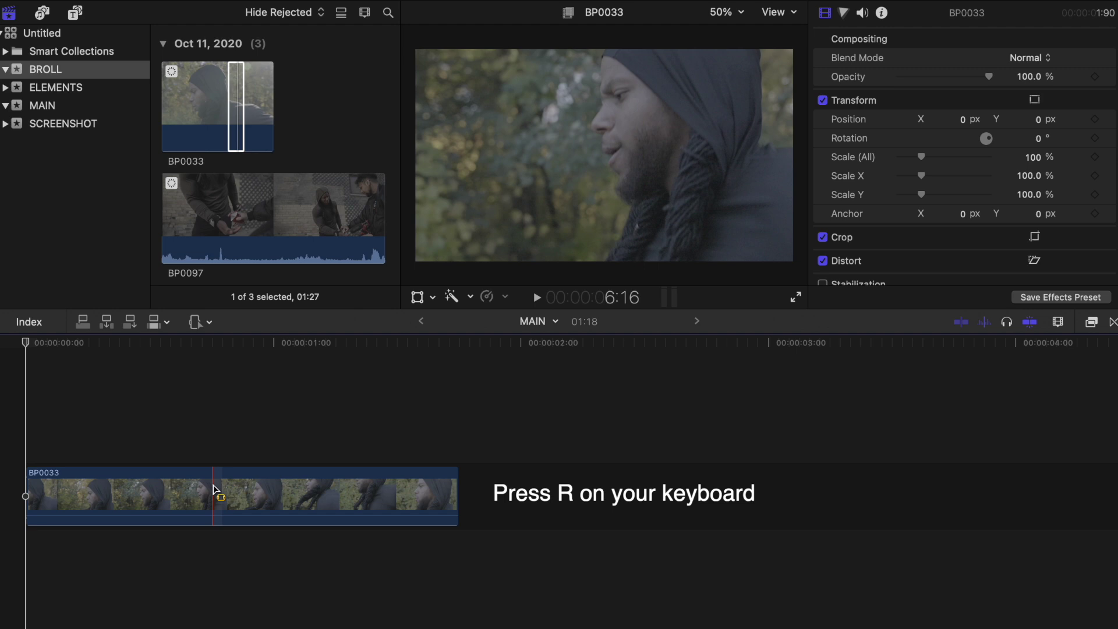
Mark a middle range of BP0033 and bring up its Retime speed options.
left_click_drag(181, 490, 285, 492)
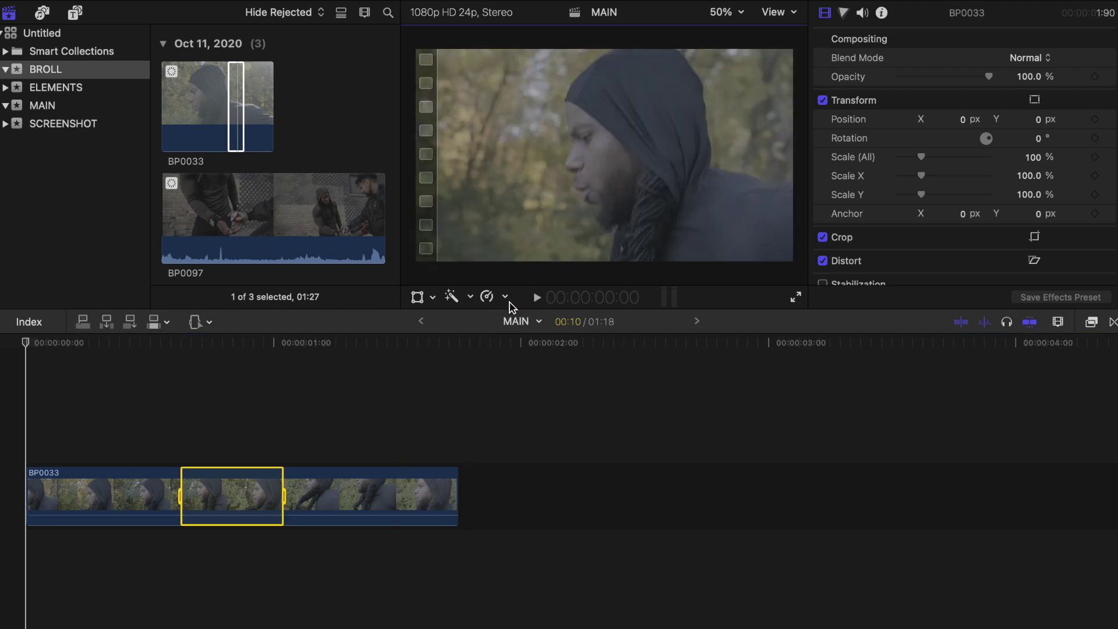
left_click(507, 301)
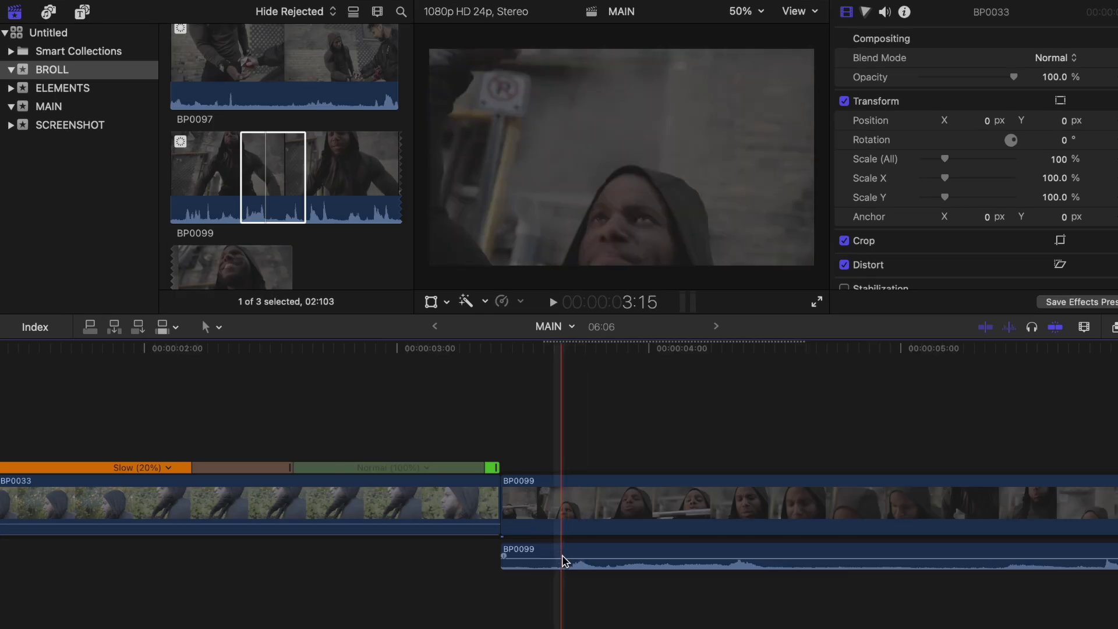
Range-select a section of BP0099's audio and lower its volume to -19 dB.
key("r")
left_click_drag(563, 561, 635, 554)
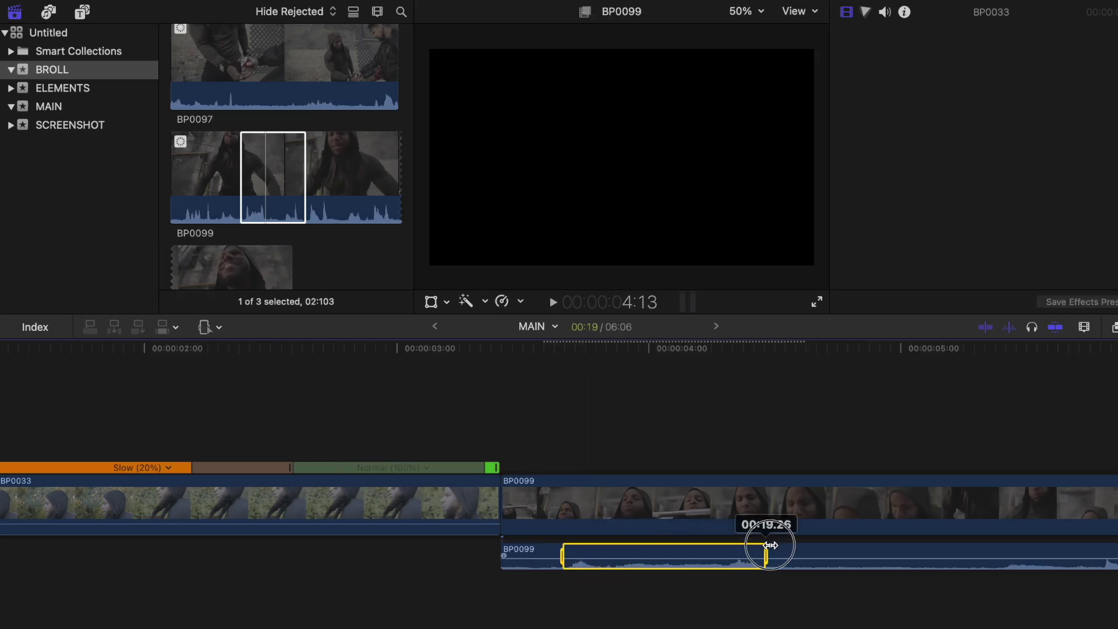
left_click_drag(770, 545, 767, 546)
left_click_drag(672, 558, 671, 563)
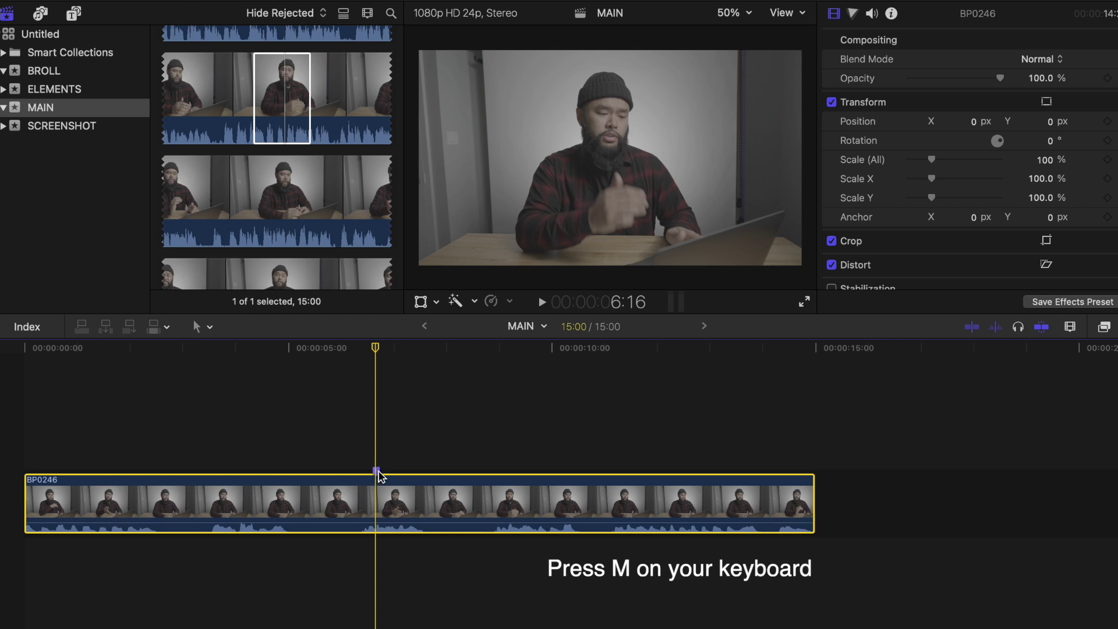
Add a marker on BP0246 at 00:00:06:16 and start naming it 'Place…'.
key("m")
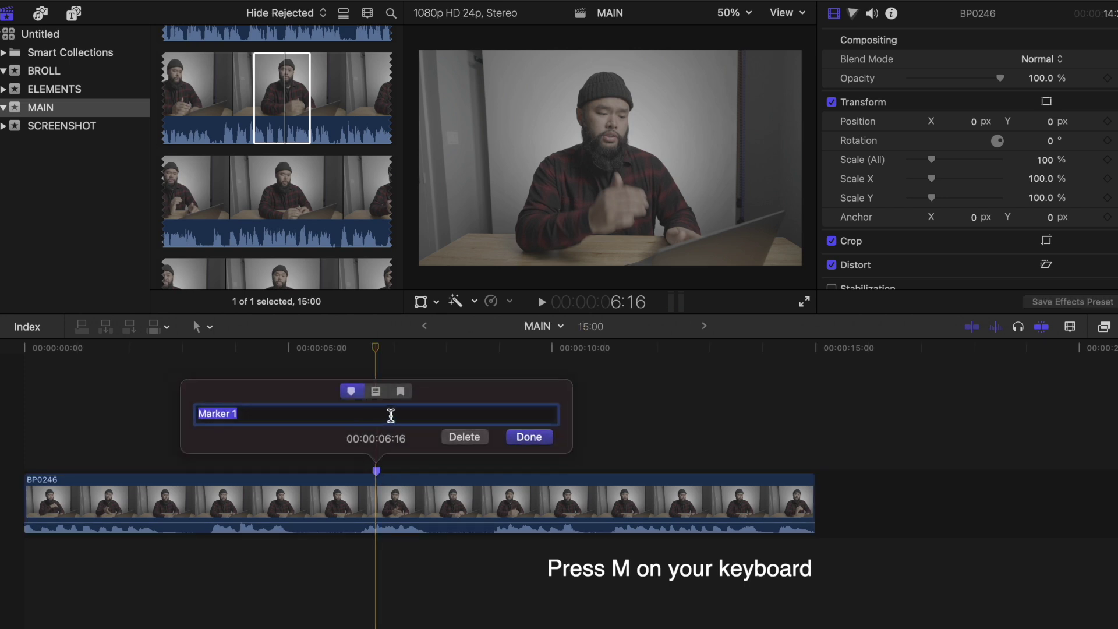
type("P")
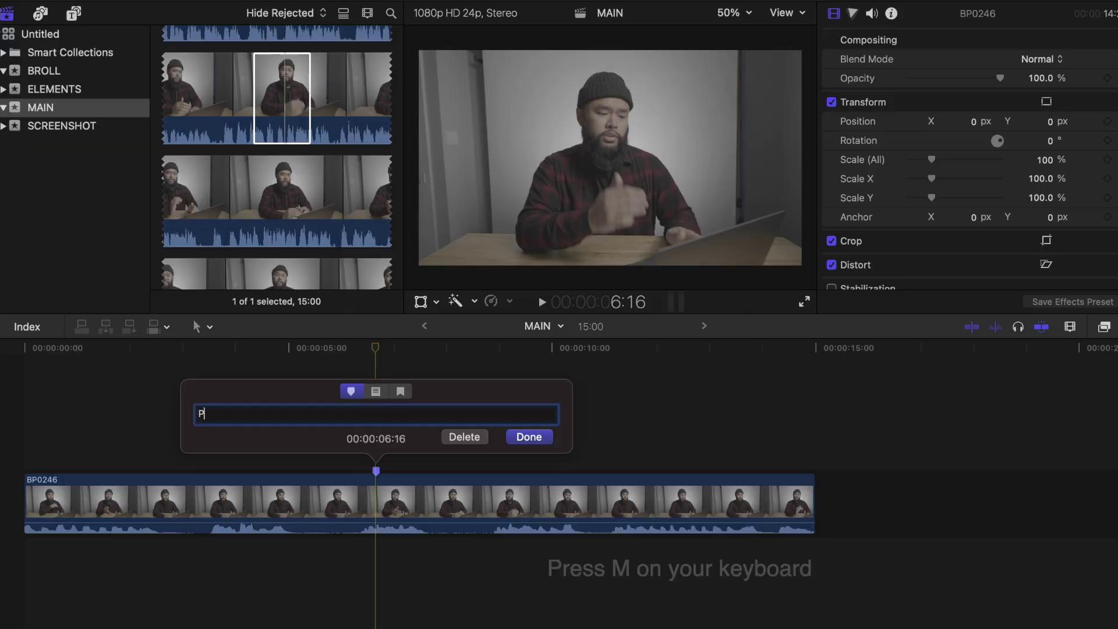
type("lace")
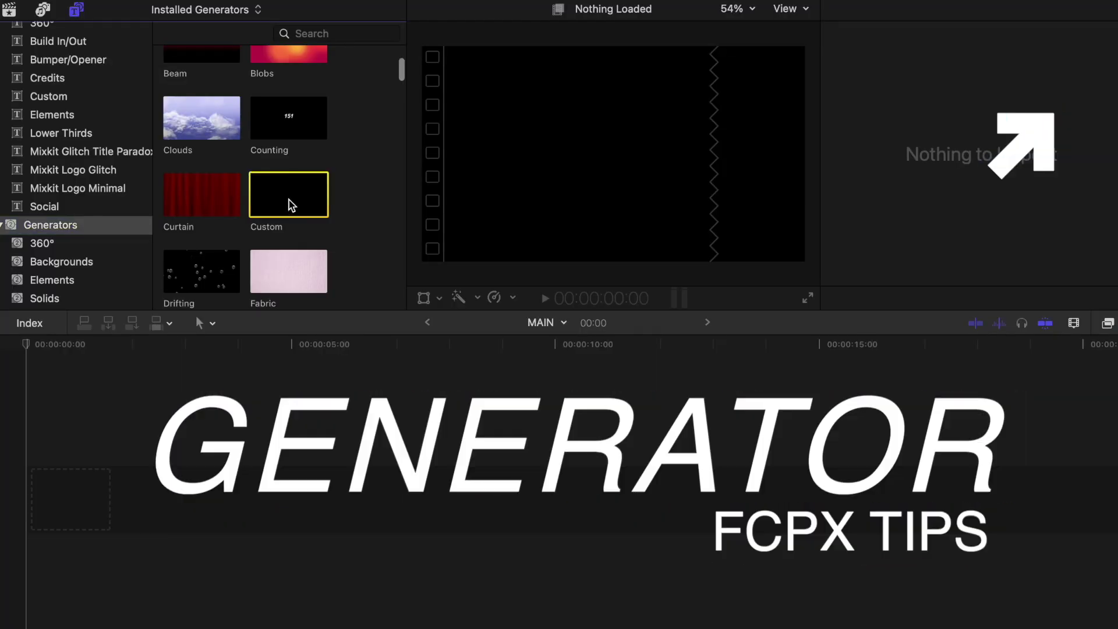
Place a black Custom generator at the start of the timeline and trim it to placeholder length.
left_click_drag(291, 205, 95, 474)
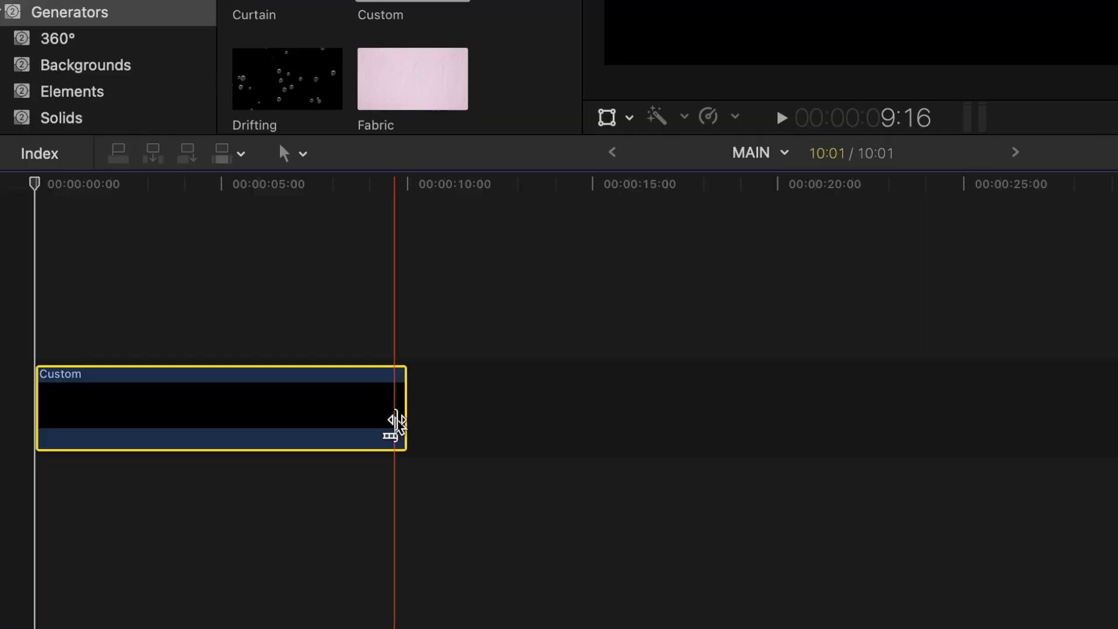
left_click_drag(277, 511, 337, 504)
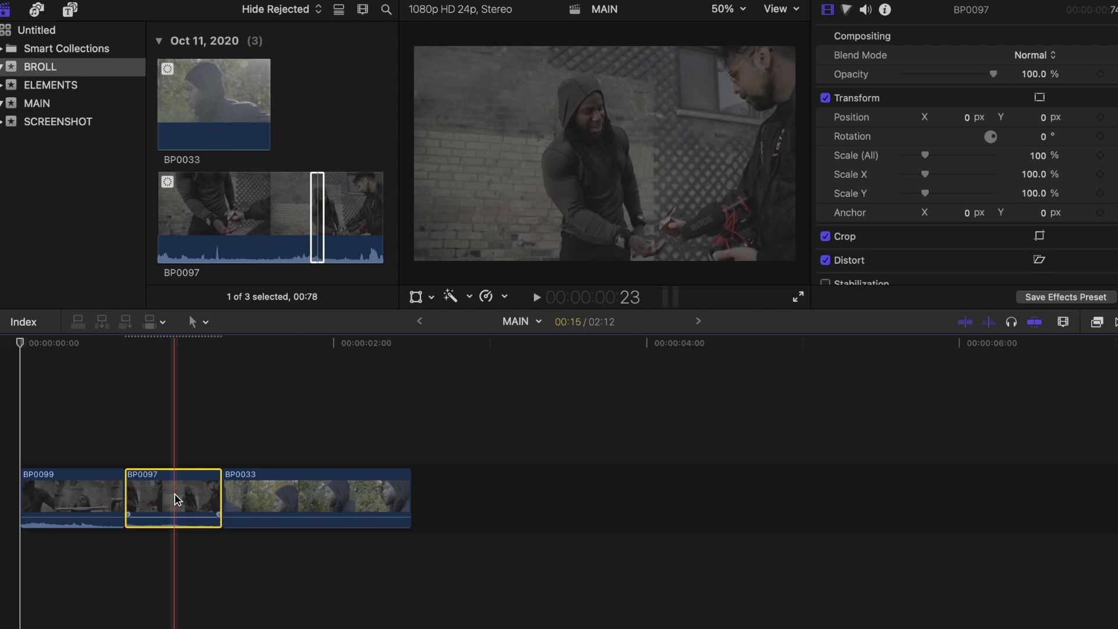
Insert BP0097 between BP0099 and BP0033, then connect BP0099 and BP0033 above the Custom placeholder.
left_click_drag(267, 495, 430, 483)
left_click_drag(833, 321, 991, 328)
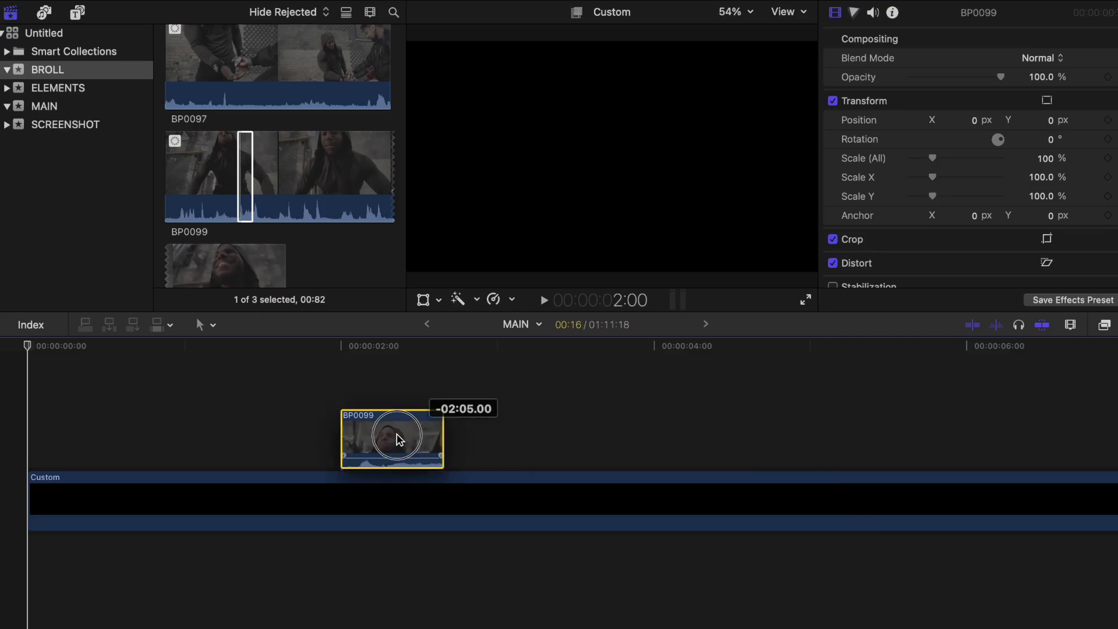
left_click_drag(392, 439, 360, 439)
key("super+1")
scroll(274, 140, "up", 5)
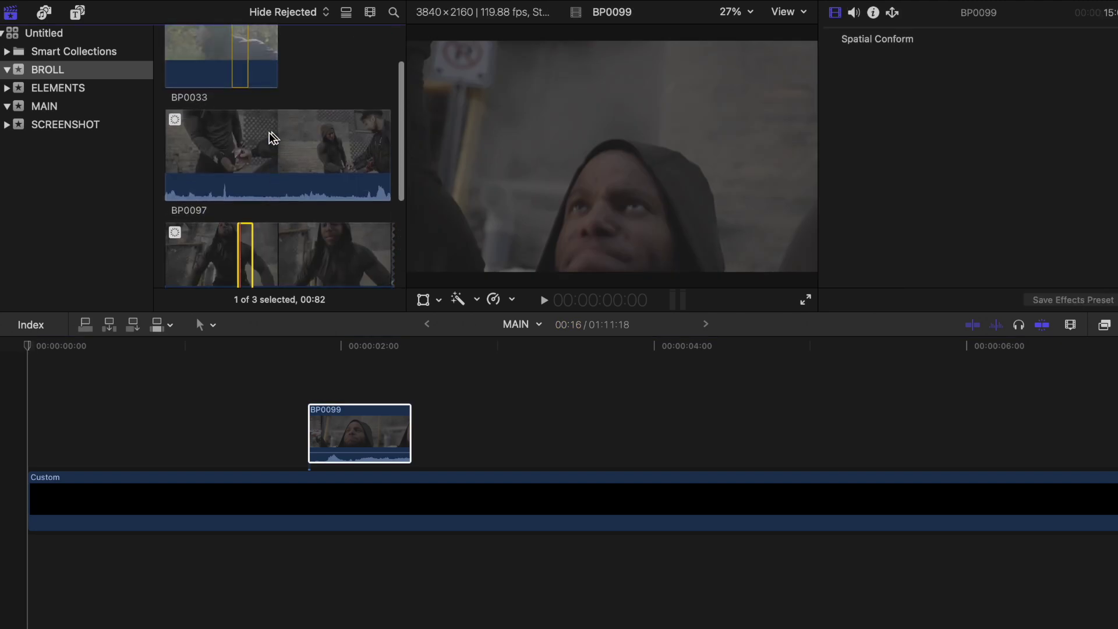
left_click_drag(241, 116, 519, 431)
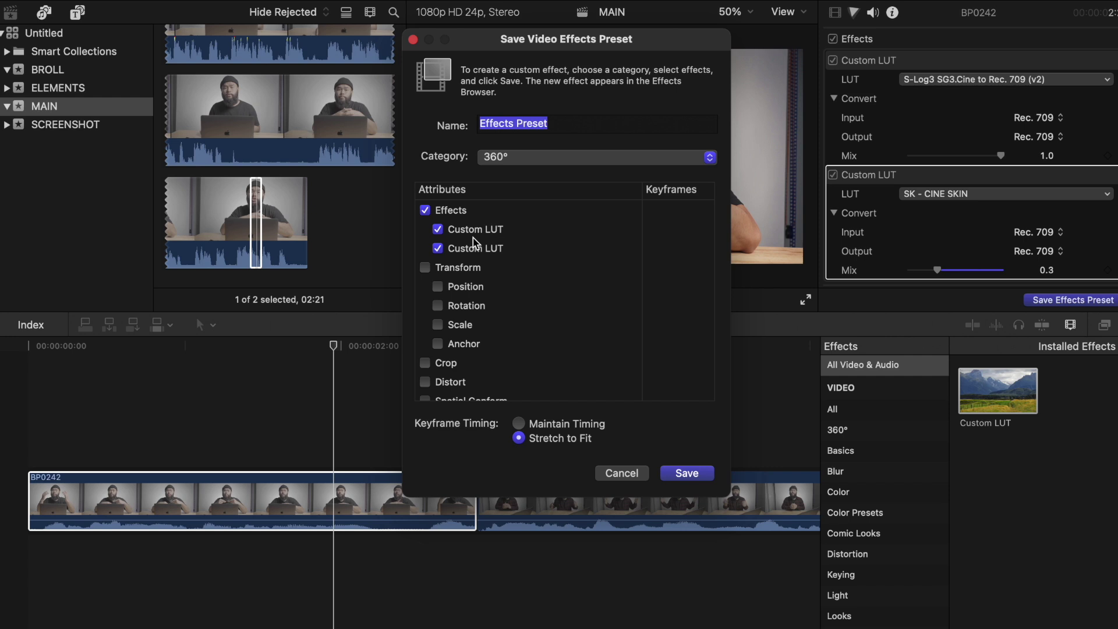
Review and close the Save Effects Preset dialog, then select clip BP0242 with its two Custom LUTs.
scroll(473, 242, "down", 3)
scroll(495, 221, "up", 3)
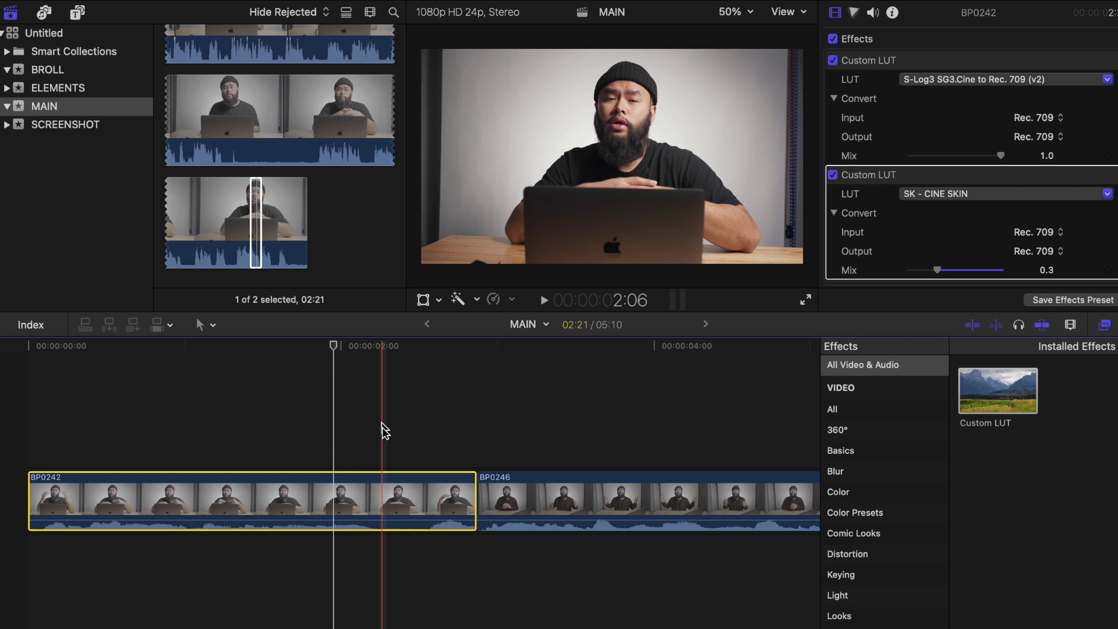
left_click(389, 482)
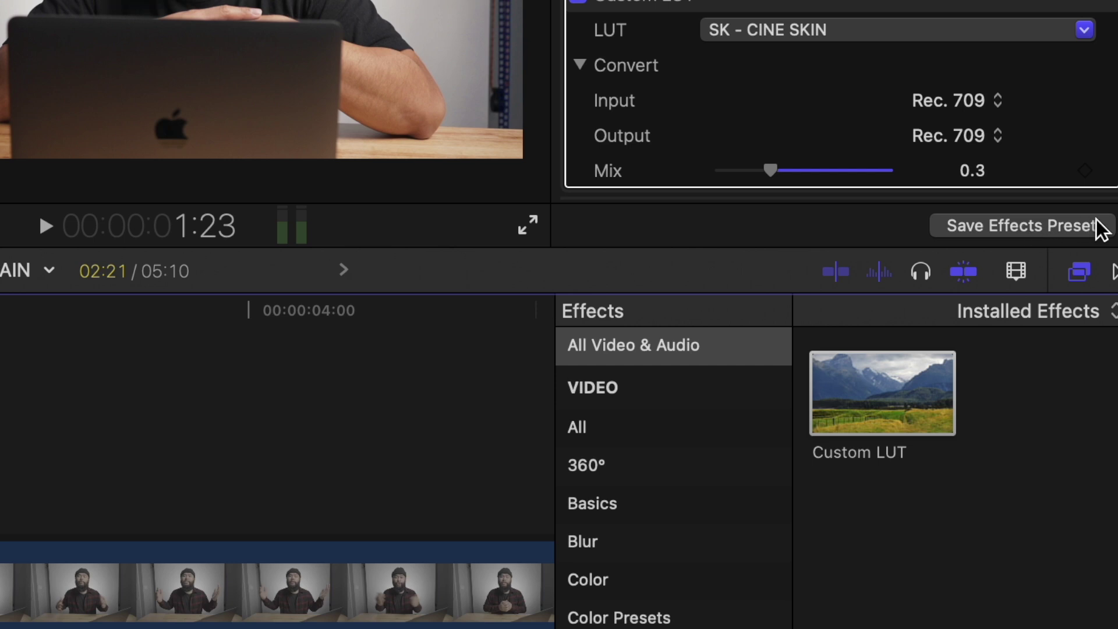
Save BP0242's effects as preset 'Office Talking Head', naming a new category 'Primetime Presets'.
left_click(1100, 227)
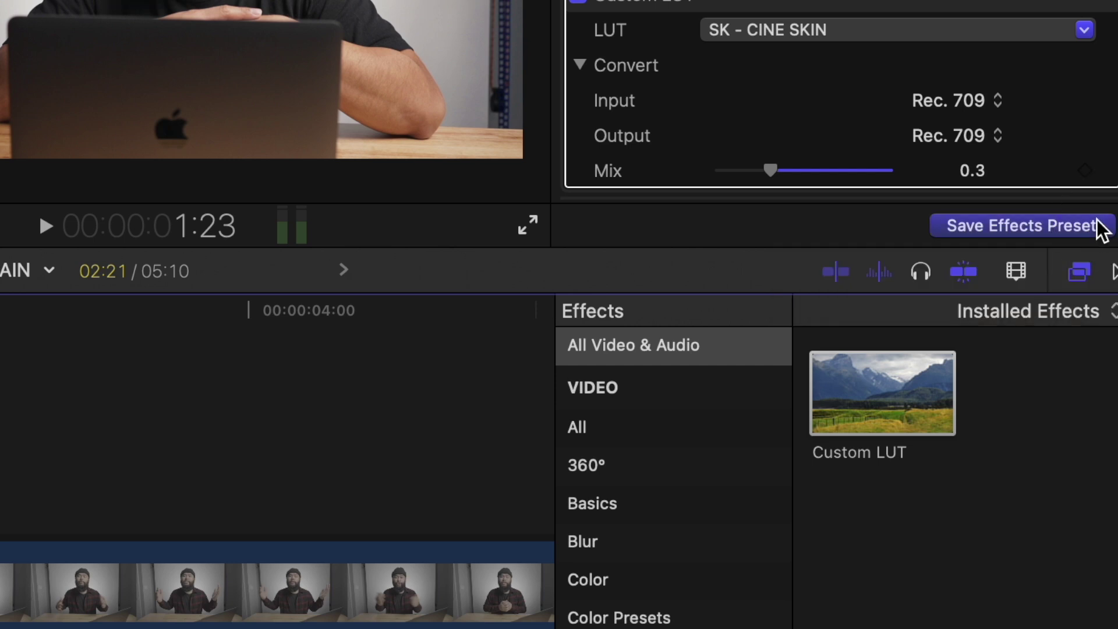
scroll(360, 243, "down", 3)
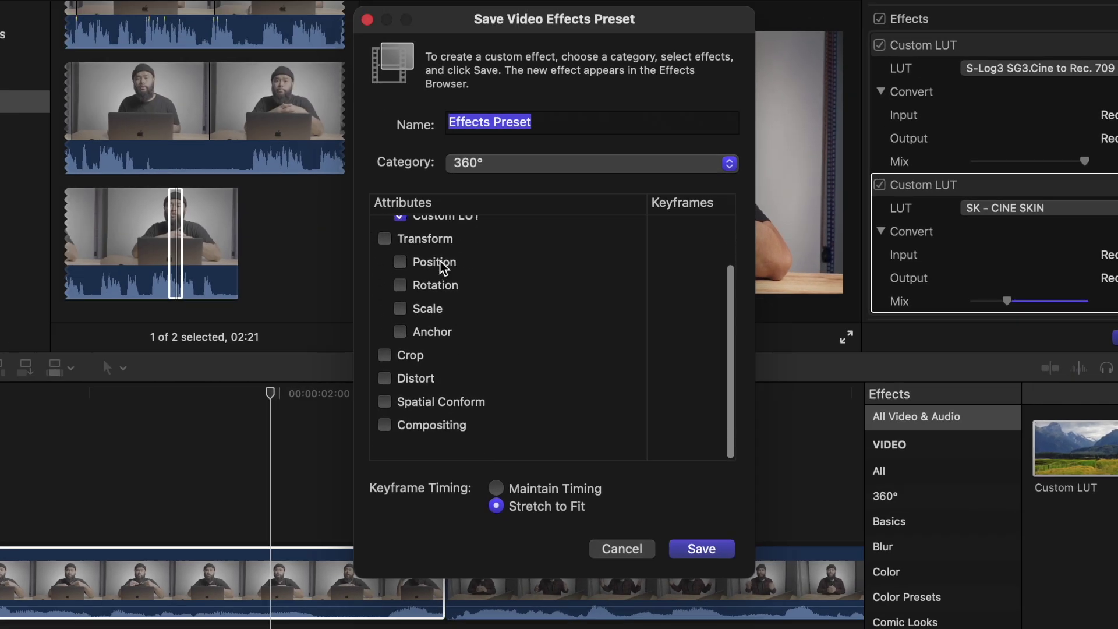
scroll(444, 267, "up", 3)
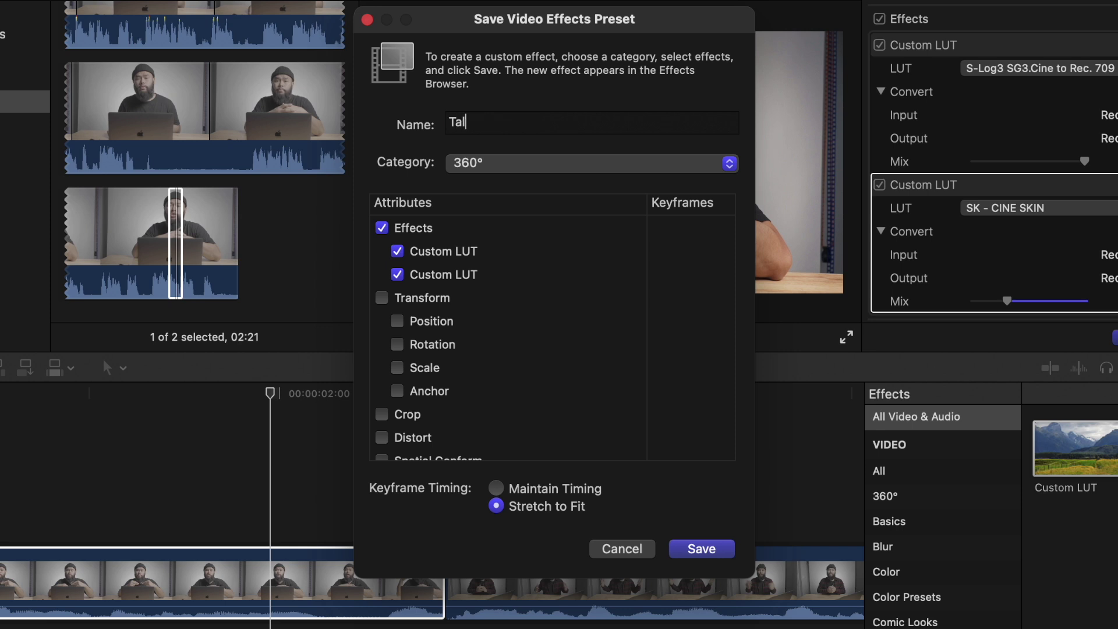
left_click(636, 166)
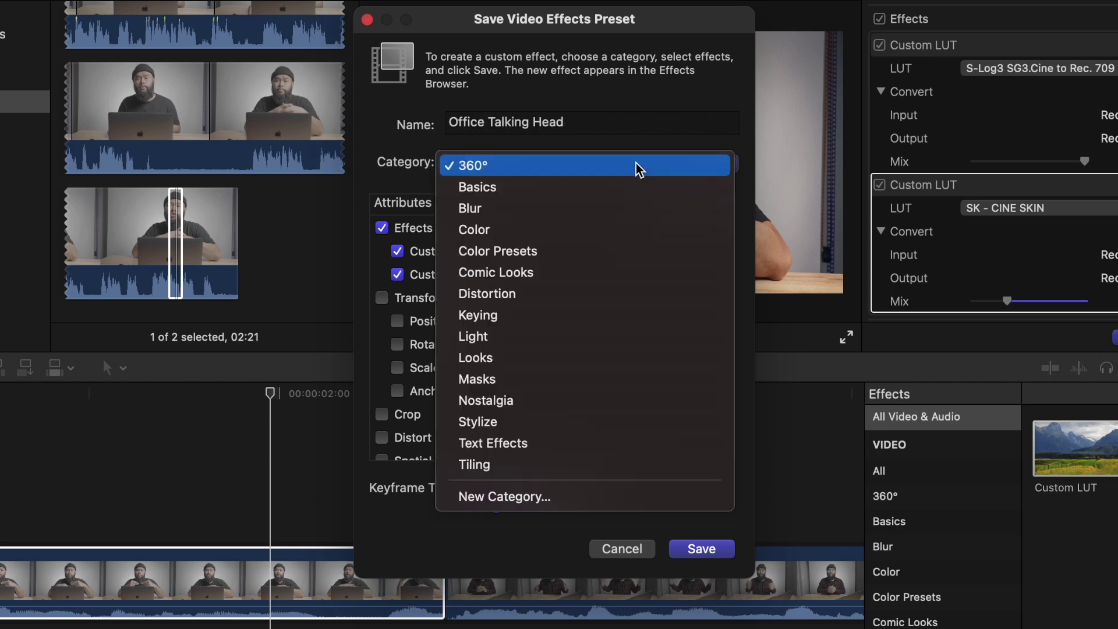
left_click(512, 567)
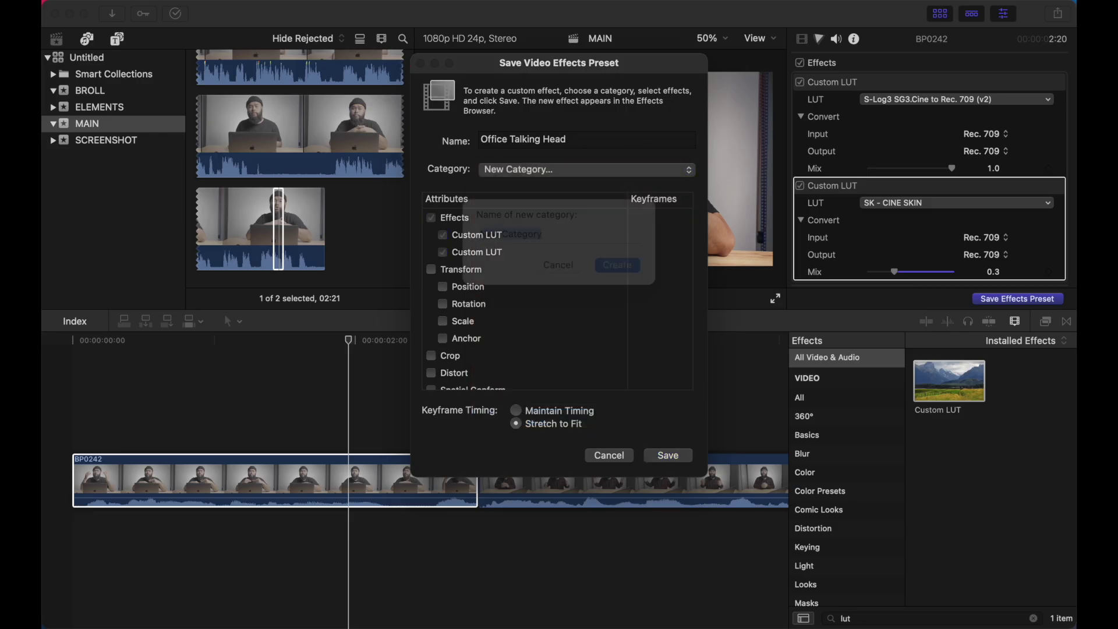
type("Primetime Presets")
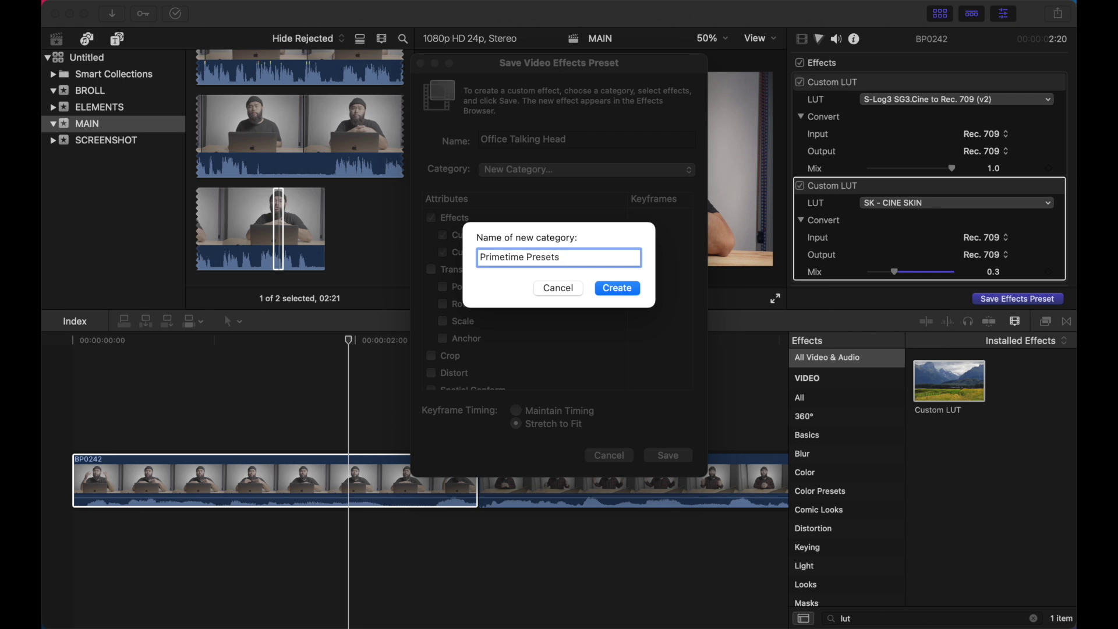
Create the Primetime Presets category to finish saving, then select clip BP0246 instead of BP0242.
left_click(617, 289)
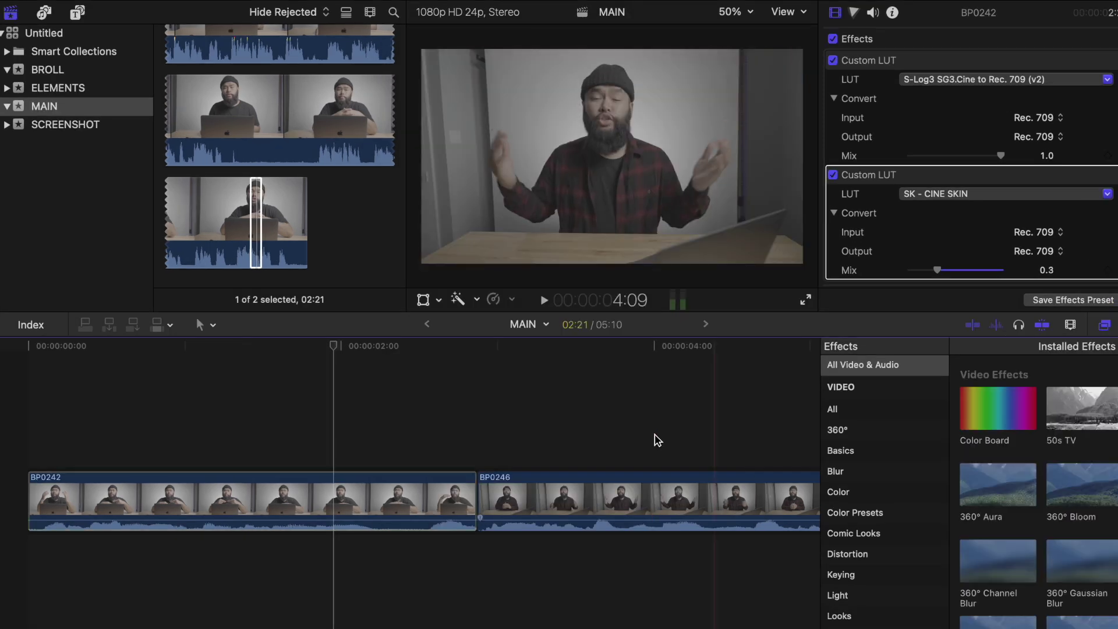
left_click(705, 424)
left_click(735, 484)
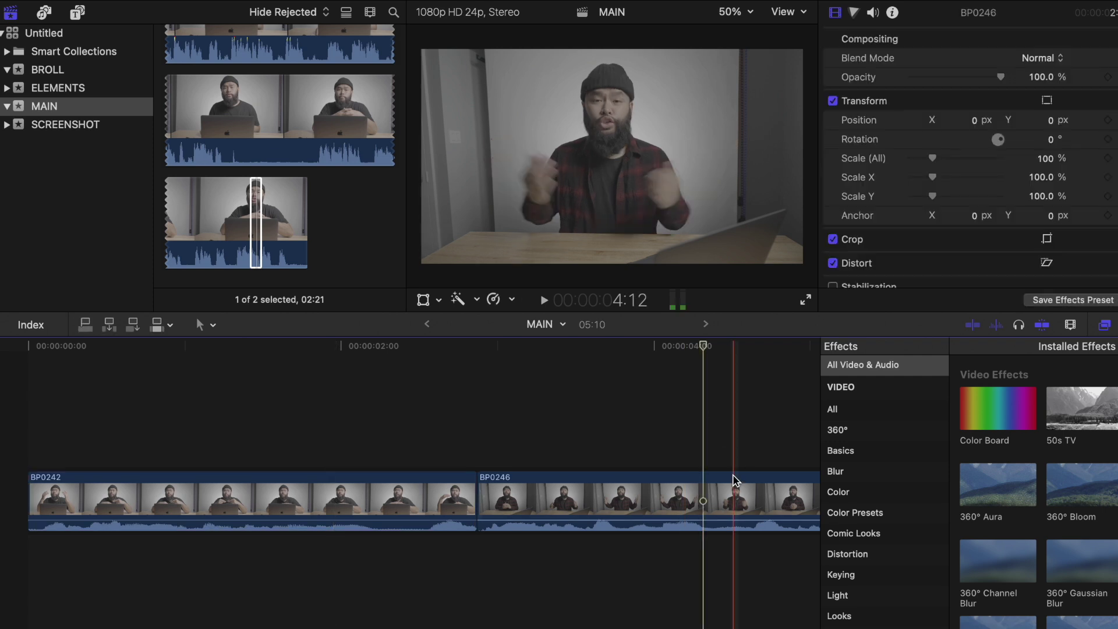
Apply the Office Talking Head preset from Primetime Presets to BP0246 and replay to compare.
scroll(911, 464, "down", 5)
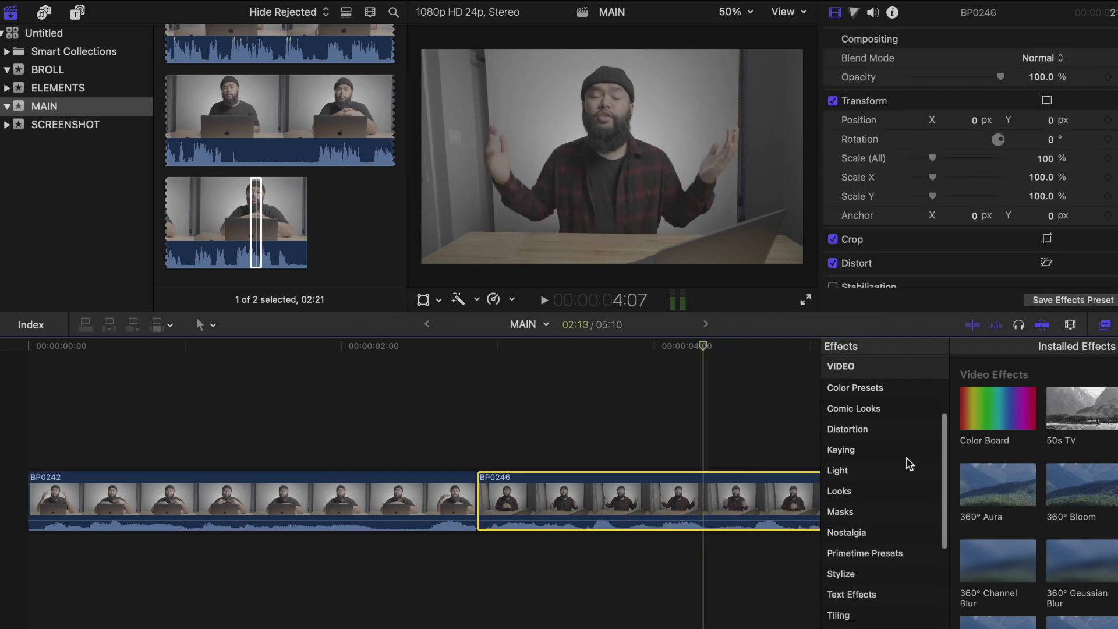
left_click(902, 530)
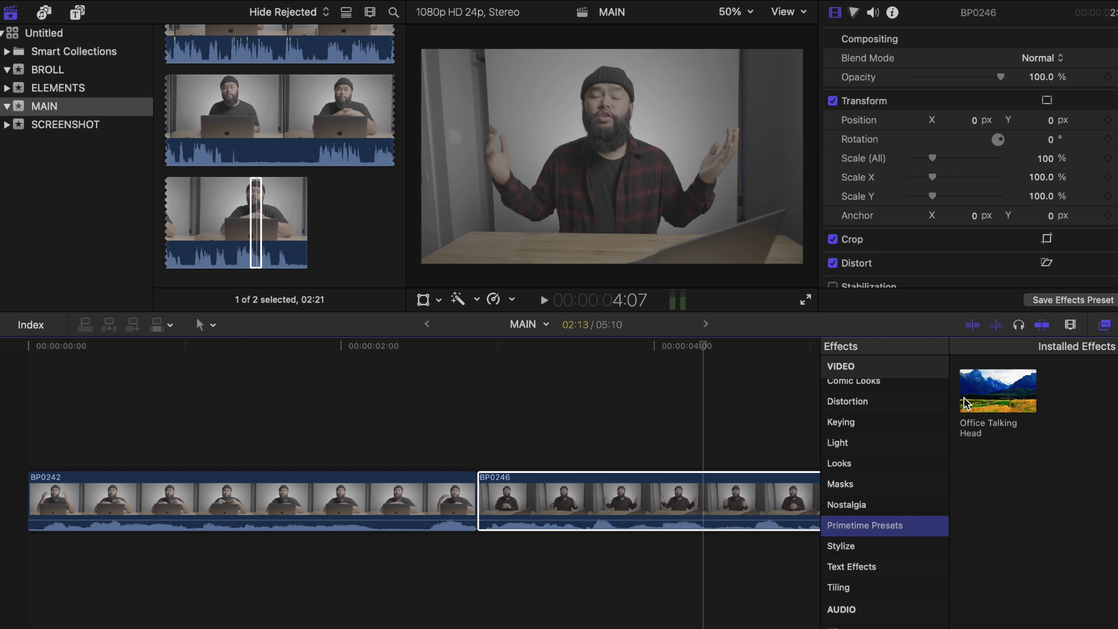
left_click_drag(1006, 392, 757, 463)
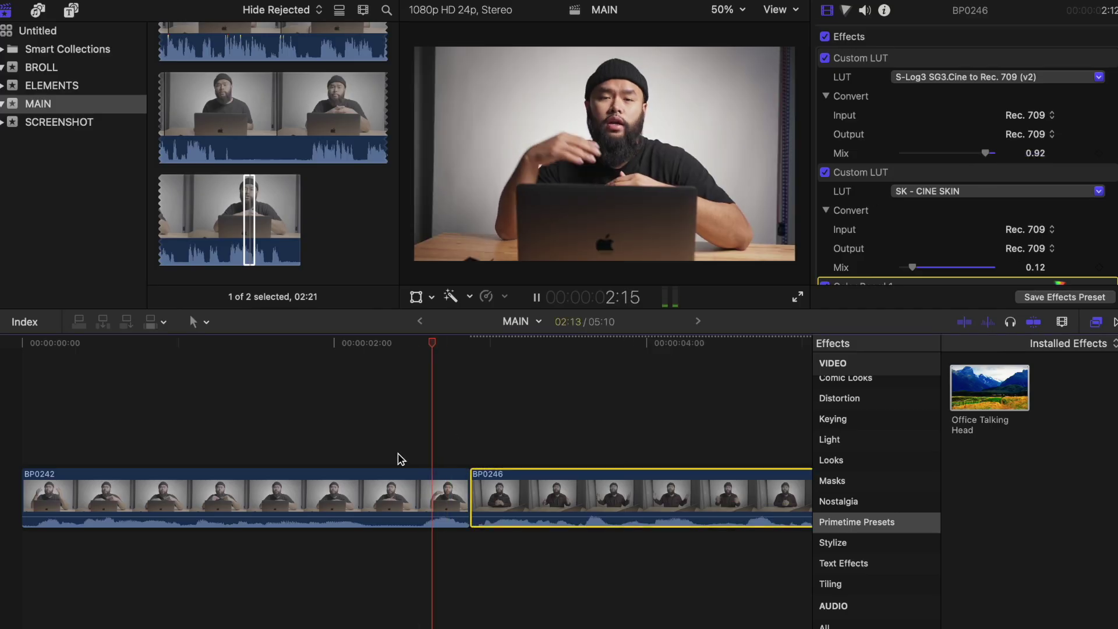
left_click(218, 453)
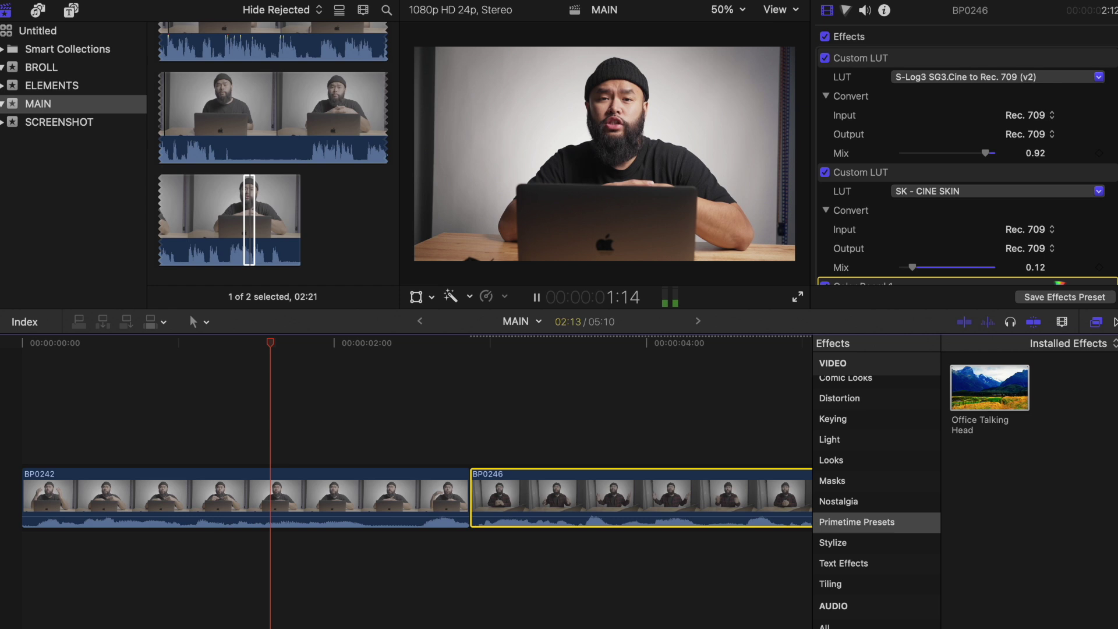